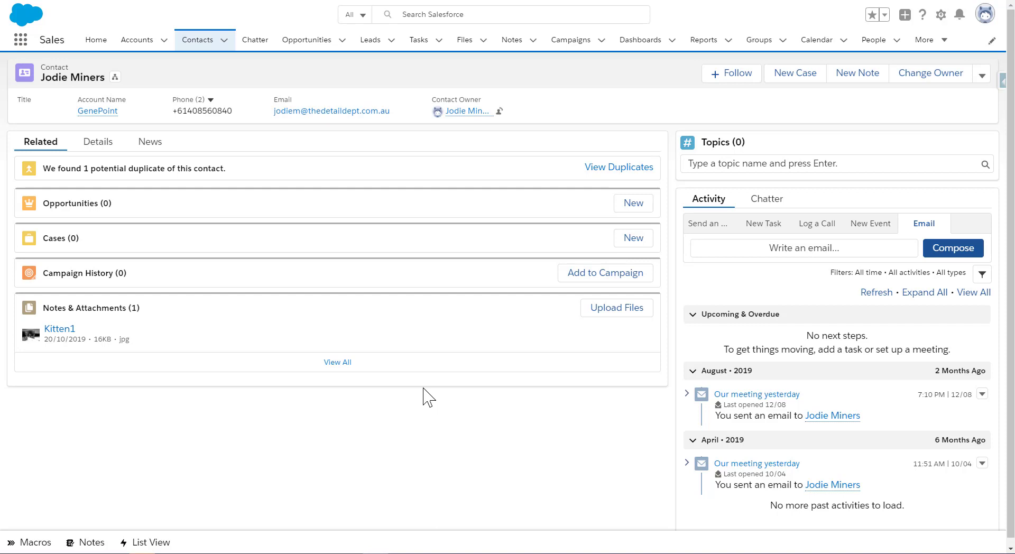
Search all apps and items for "Email" and open the Email Templates list
left_click(90, 143)
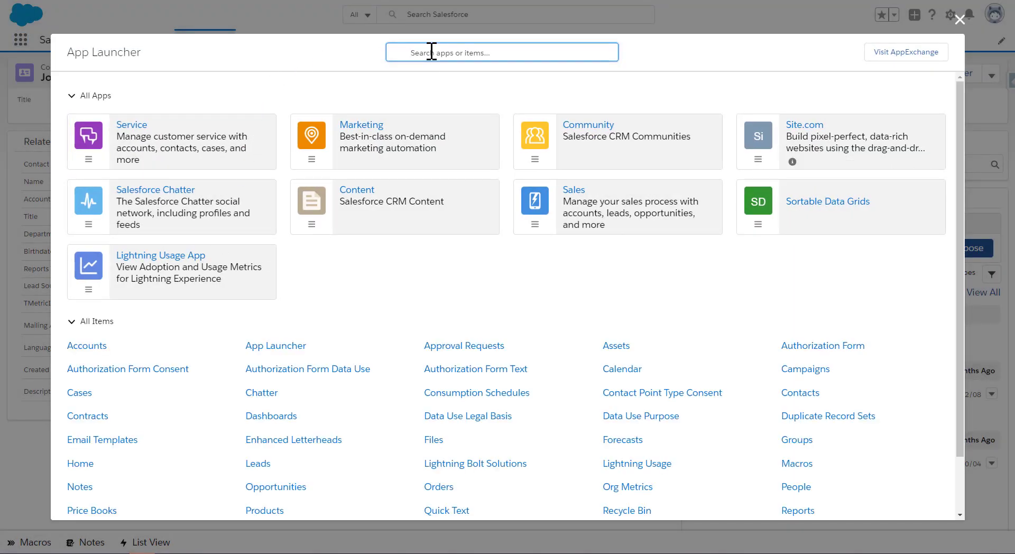
type("Email")
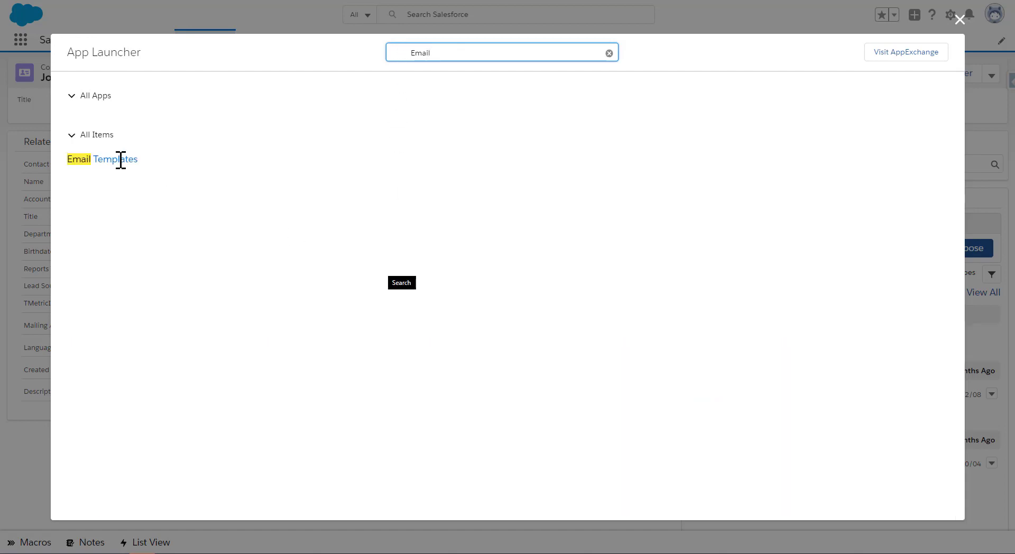
left_click(120, 160)
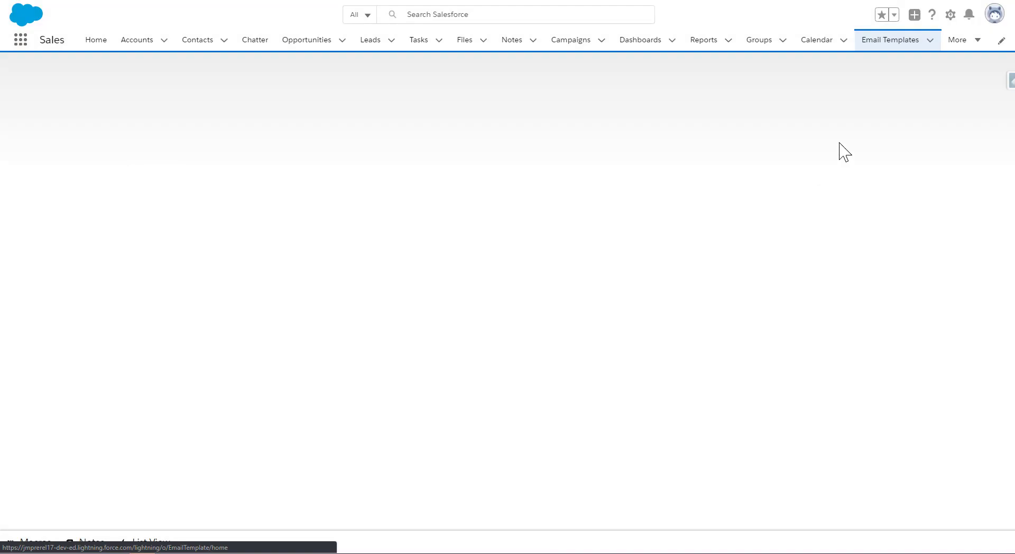
left_click(930, 43)
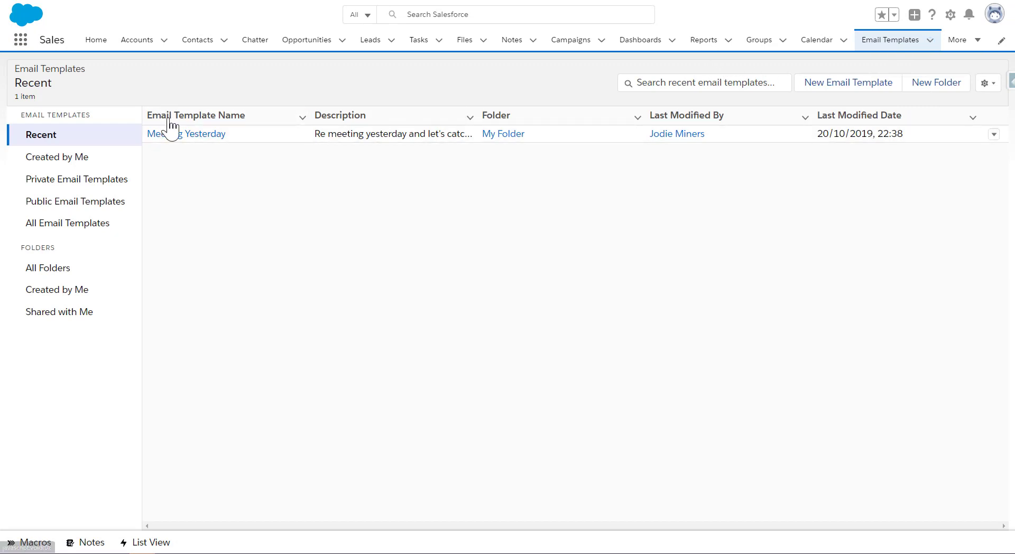
Open the Enhanced Letterheads list and add its Recently Viewed view to the navigation bar
left_click(19, 40)
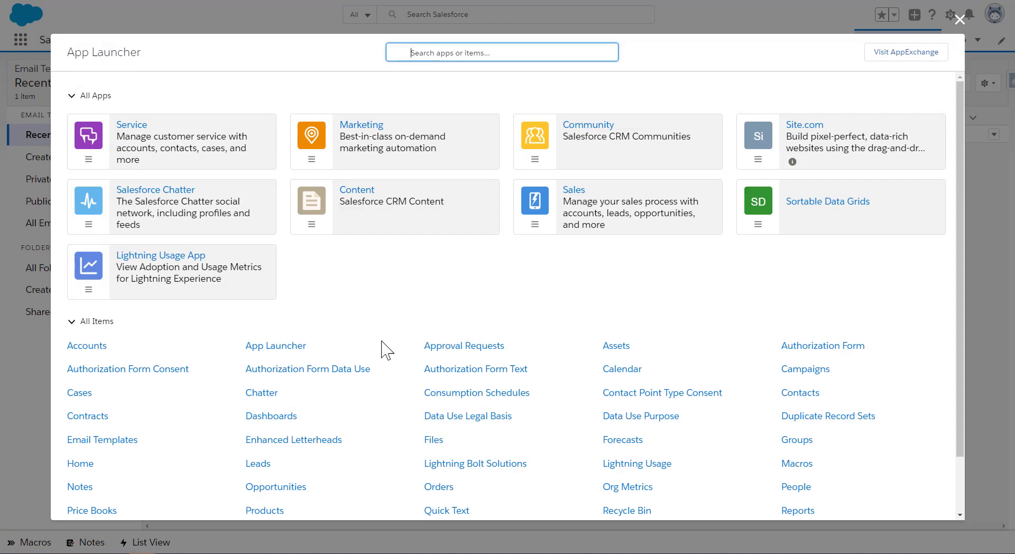
left_click(315, 442)
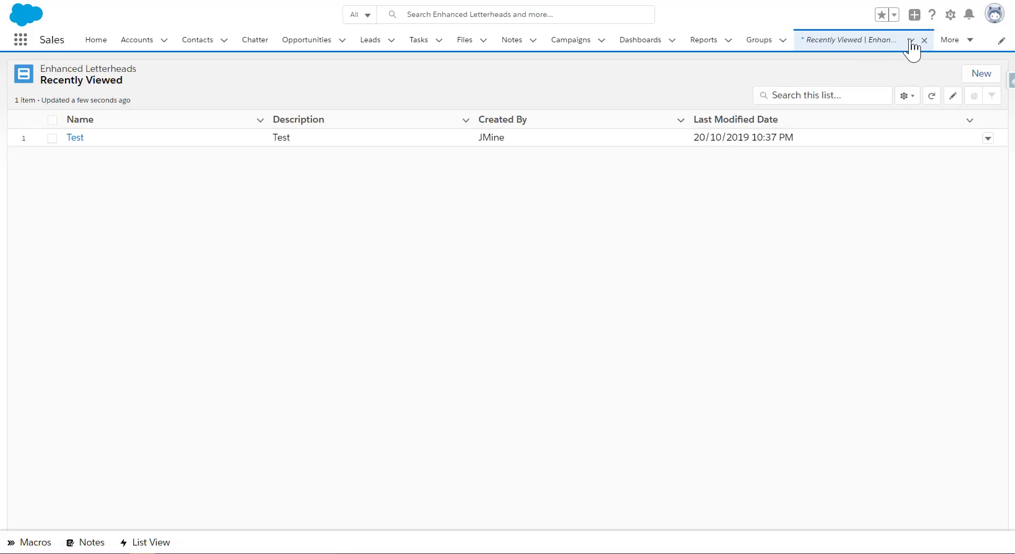
left_click(910, 41)
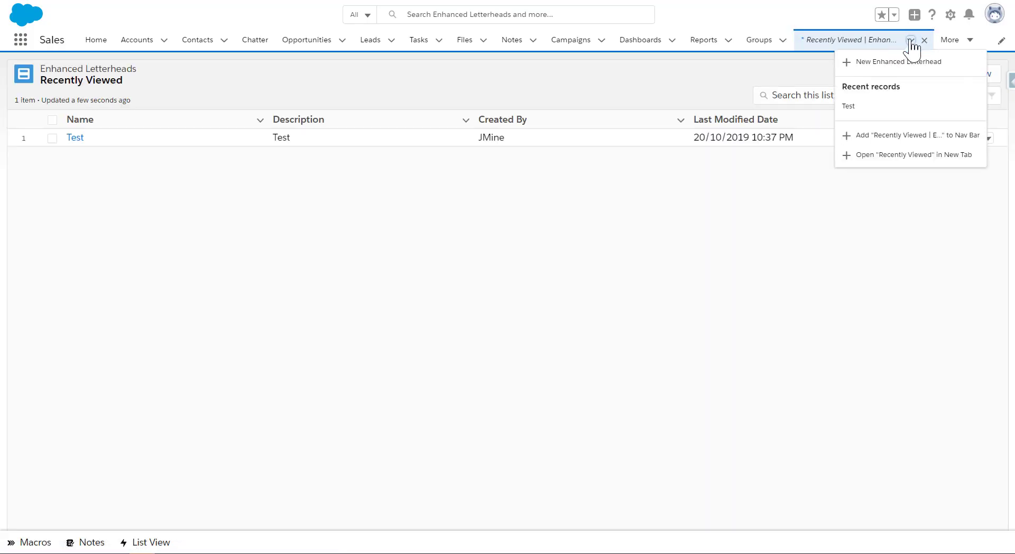
left_click(879, 140)
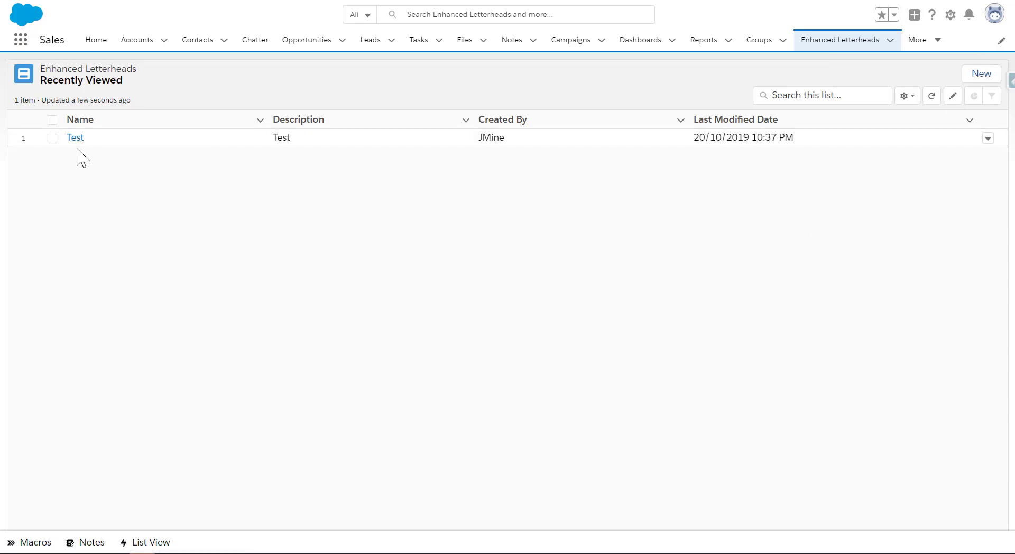
Return to the Email Templates list and open the Meeting Yesterday template to view its details
left_click(932, 40)
left_click(906, 183)
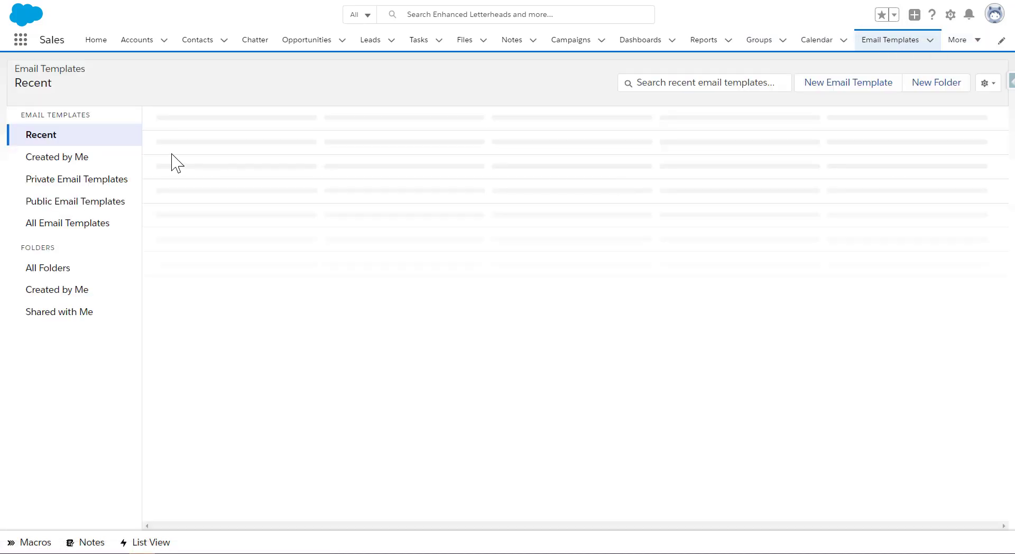
left_click(181, 135)
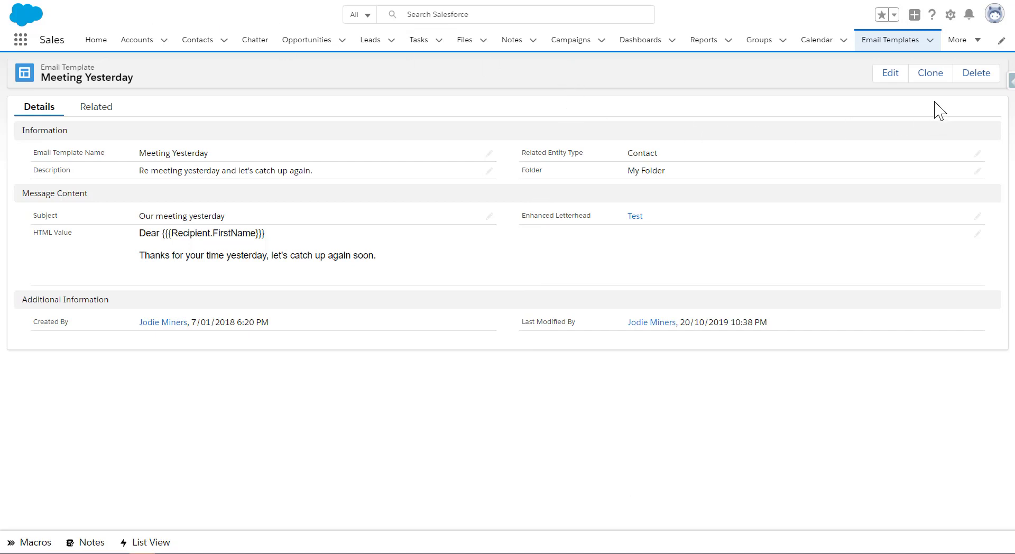
Review the email signature under My Email Settings in the personal settings and leave without changing it
left_click(994, 16)
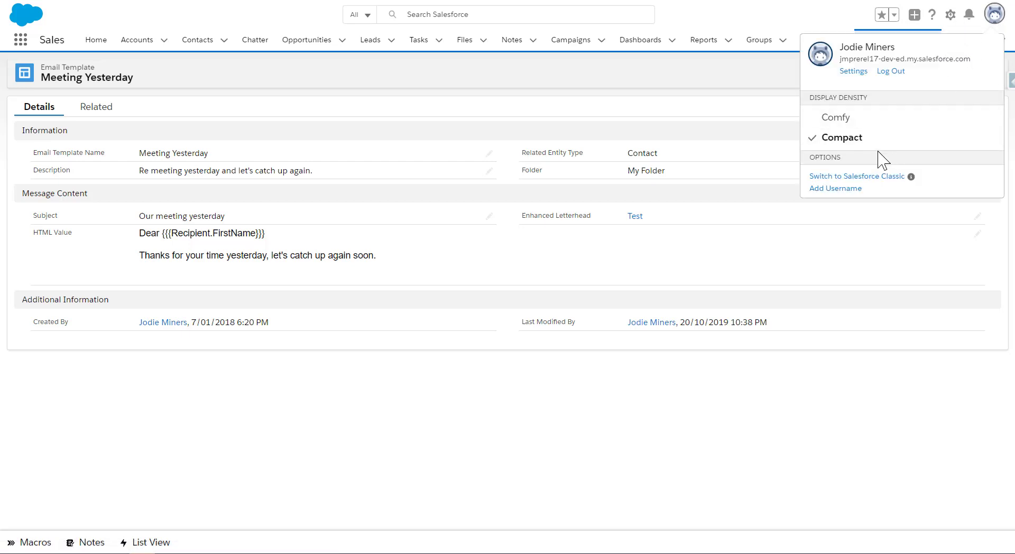
left_click(852, 71)
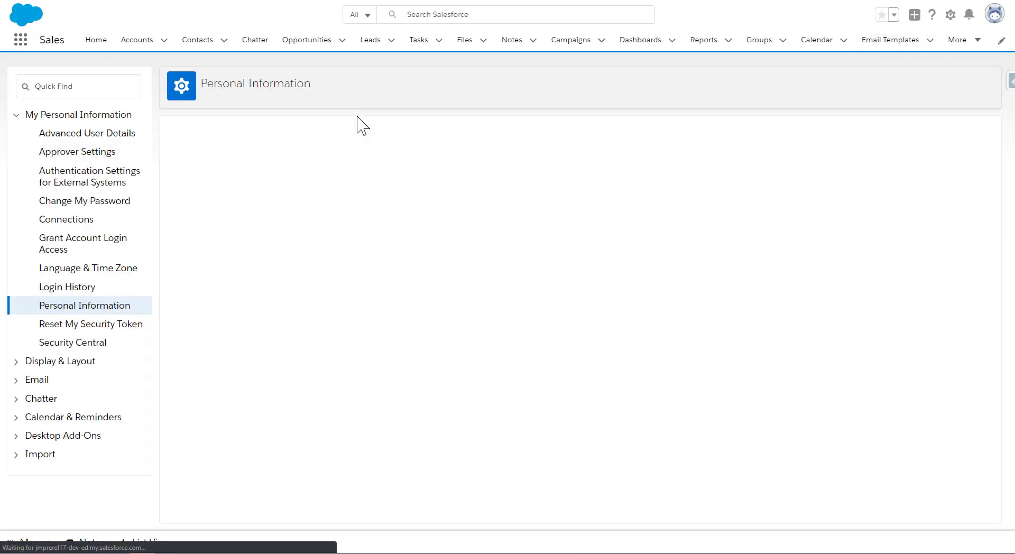
left_click(68, 369)
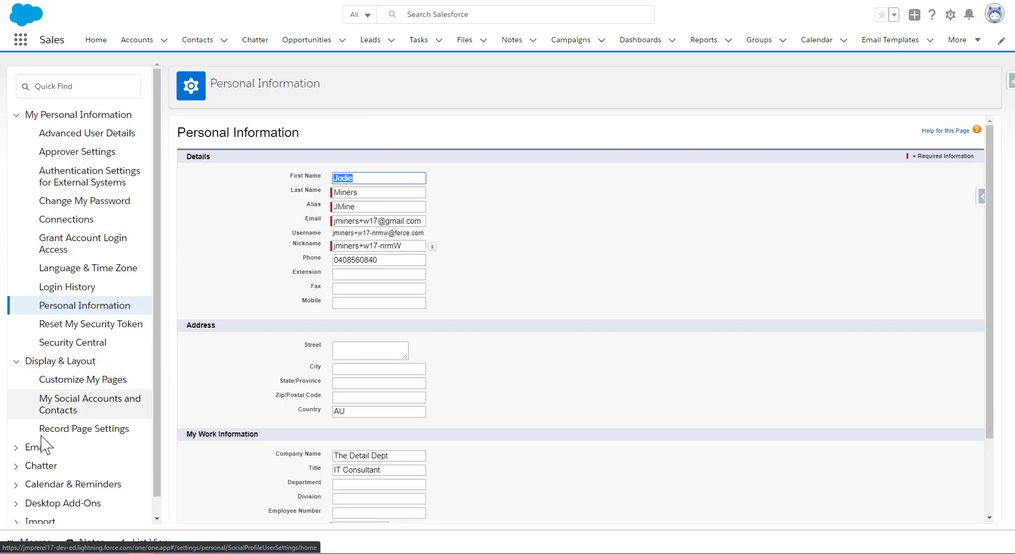
left_click(35, 451)
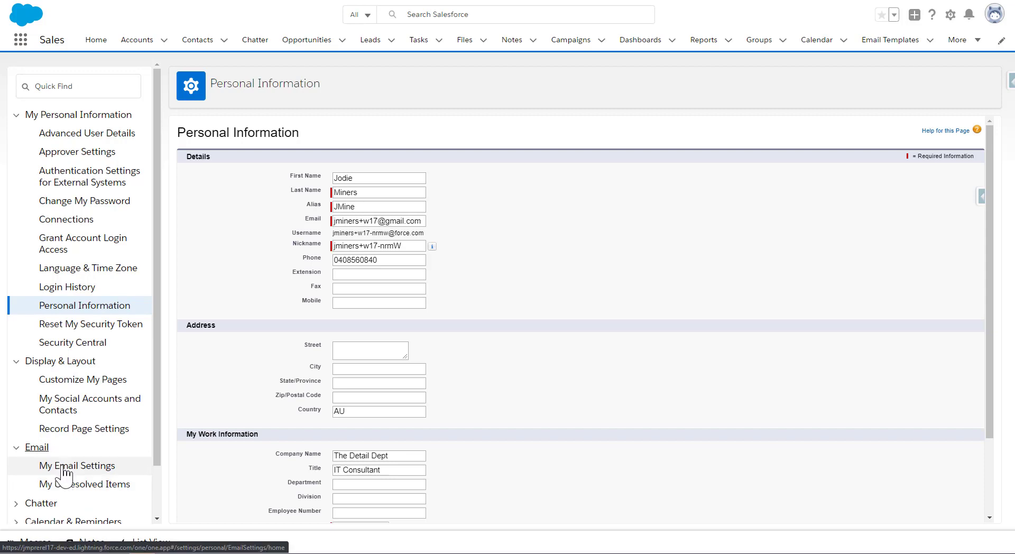
left_click(60, 466)
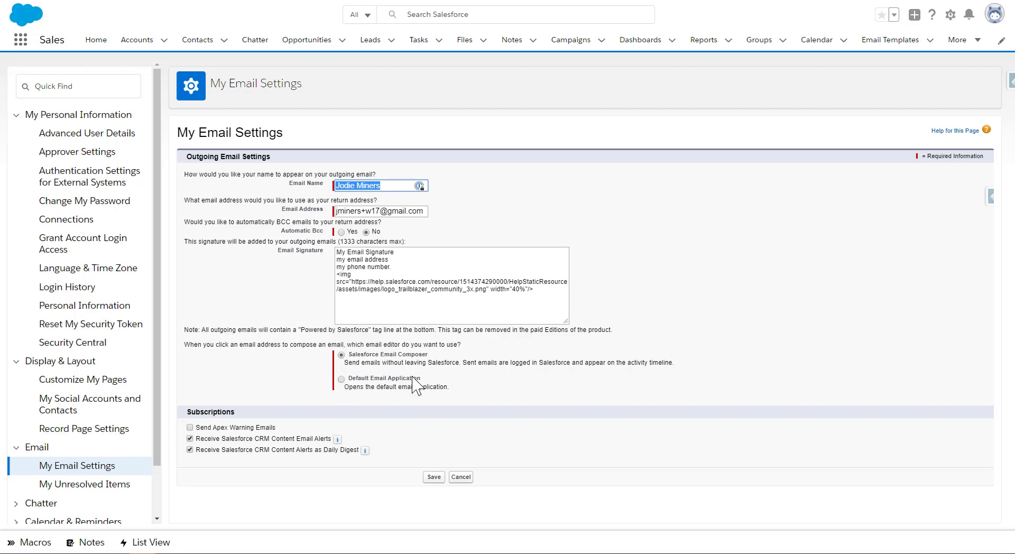
left_click(455, 477)
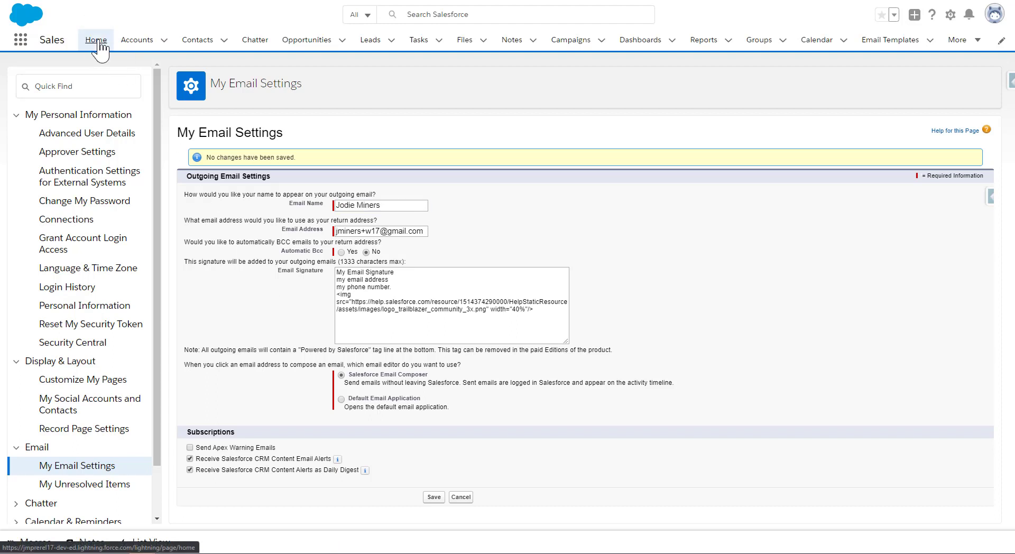
Go to the home page and open the first contact in the Recently Viewed contacts list
left_click(98, 46)
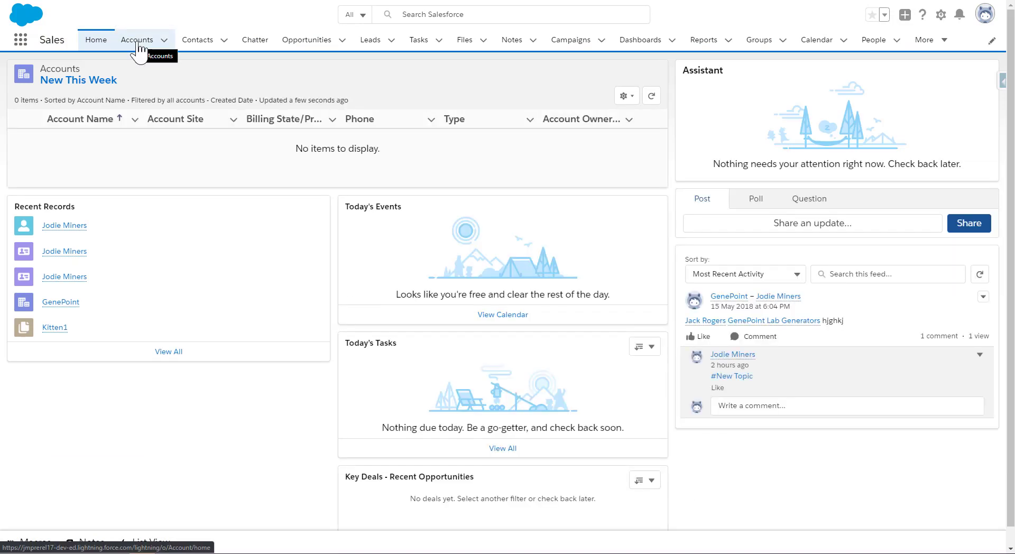
left_click(202, 48)
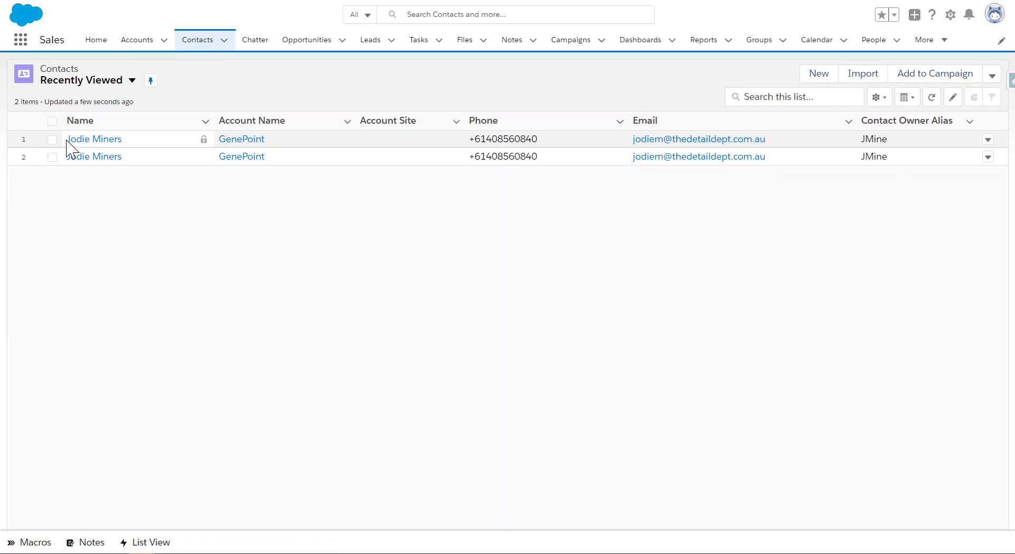
left_click(116, 144)
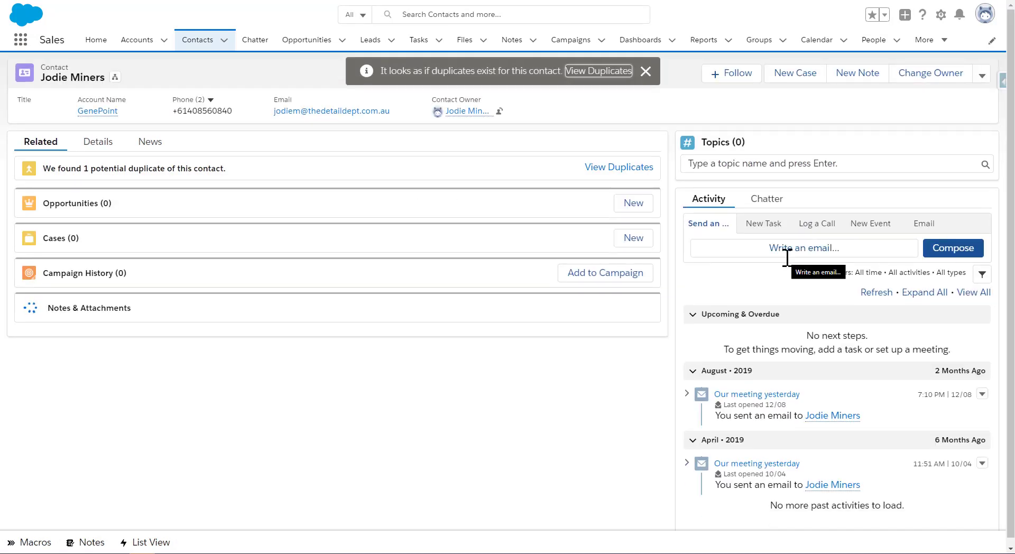
Start a new email from the contact's activity area and inspect the signature text in its body
left_click(926, 224)
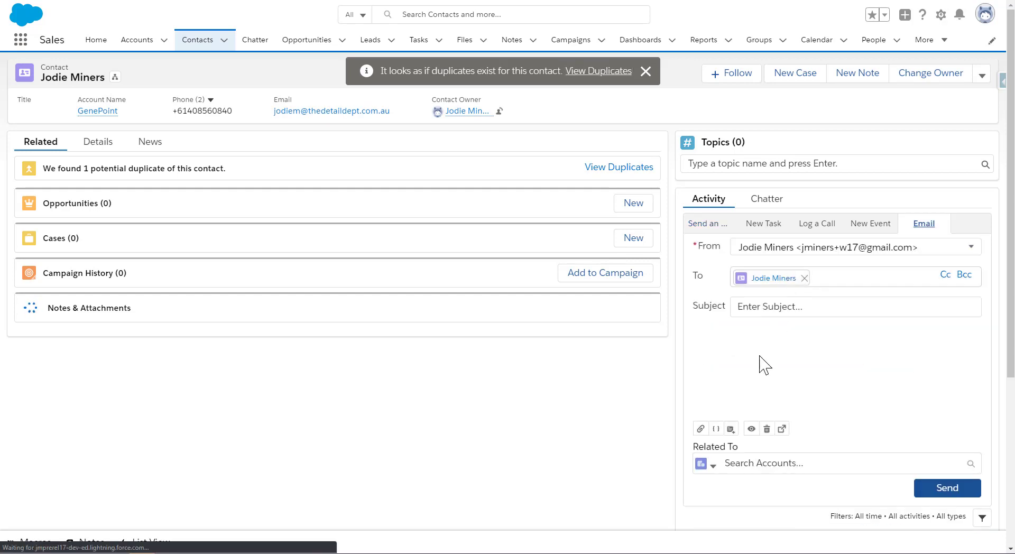
left_click(728, 389)
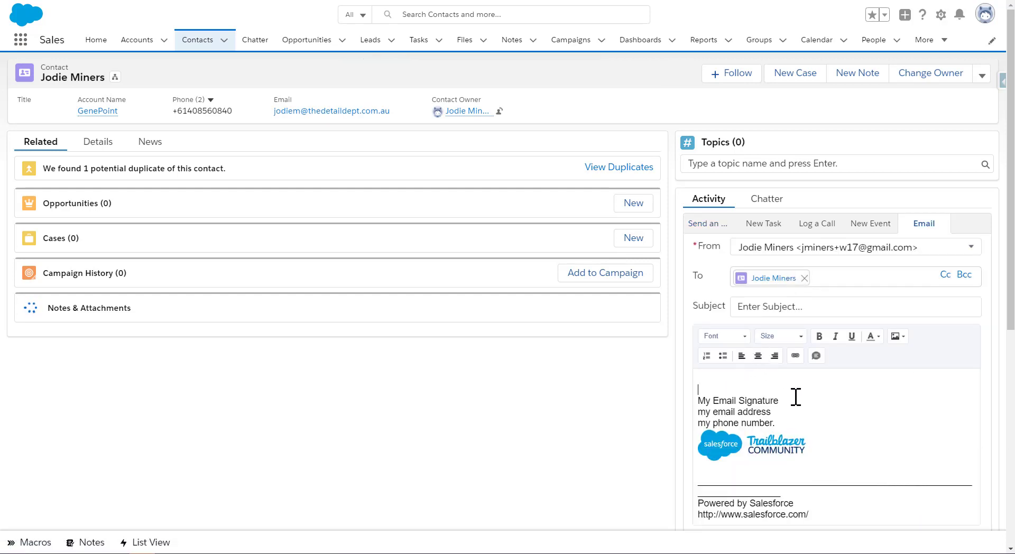
left_click_drag(712, 398, 803, 426)
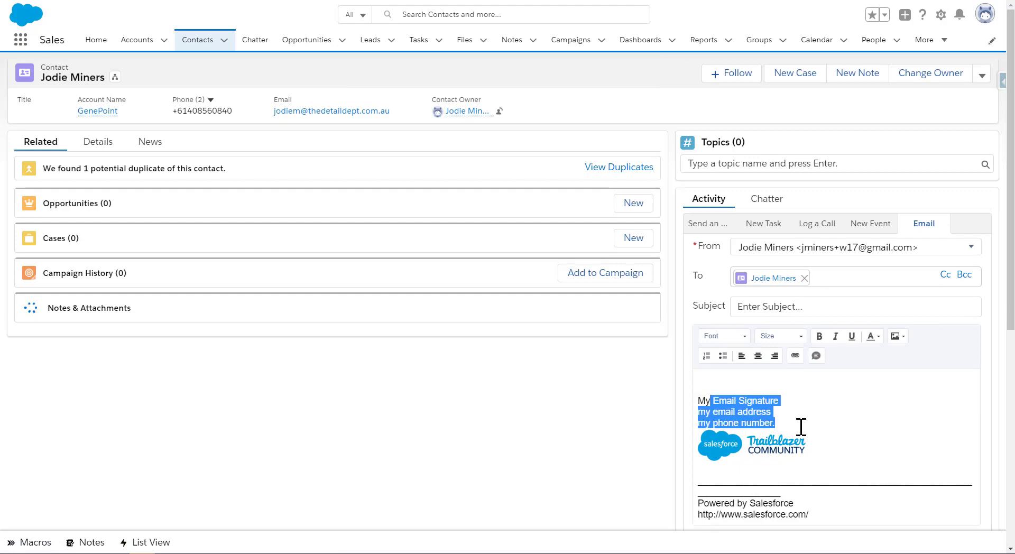
left_click(741, 413)
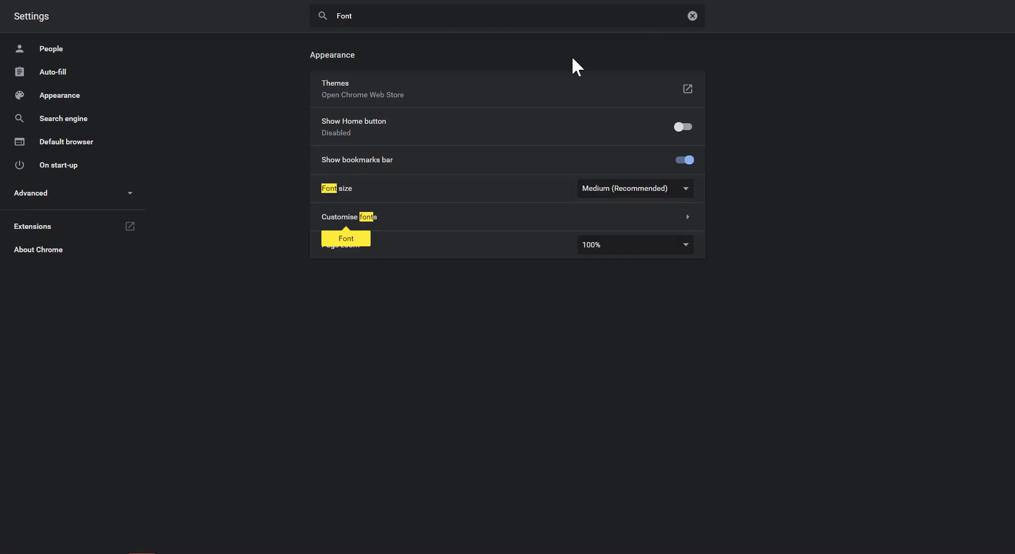
Switch to Chrome's font customisation settings and choose Comic Sans MS as the standard font
left_click(364, 218)
left_click(385, 206)
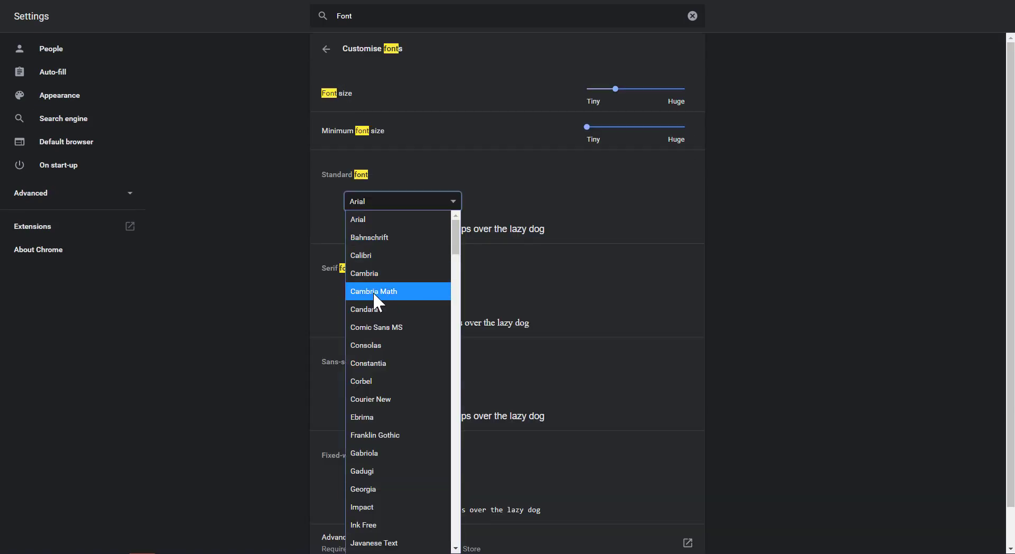
left_click(368, 324)
scroll(372, 344, "down", 1)
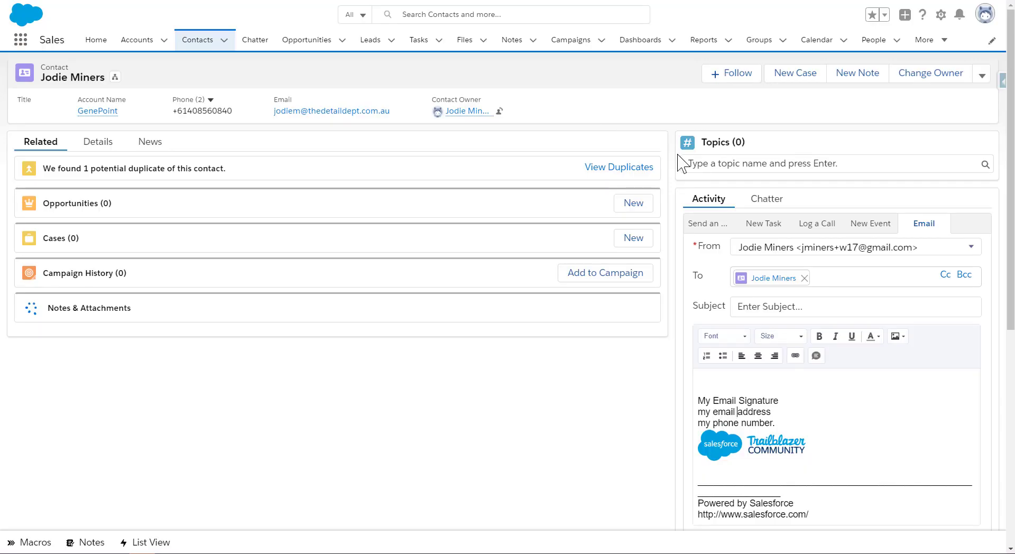
Return to the contact record, start a fresh email and inspect the font of its signature lines
left_click(277, 44)
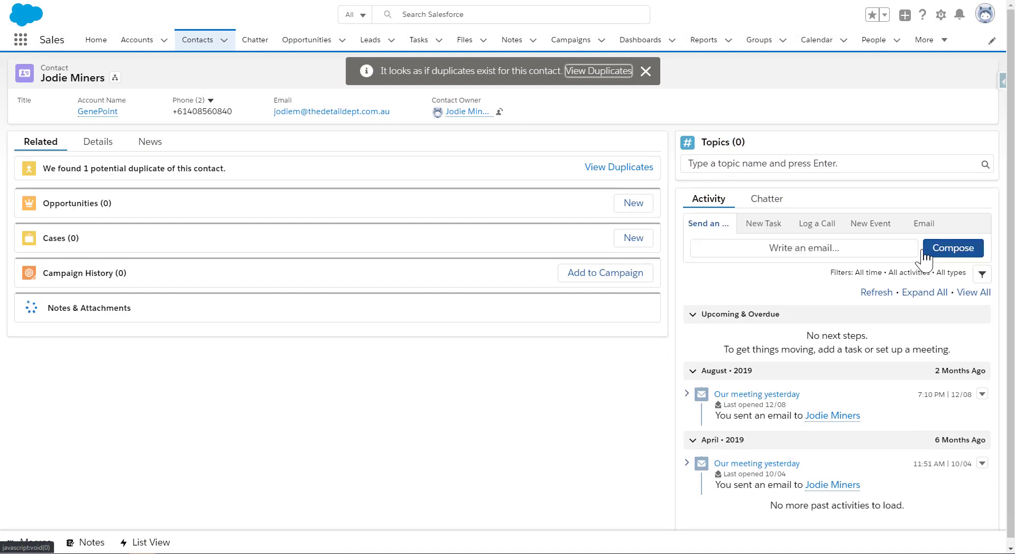
left_click(922, 225)
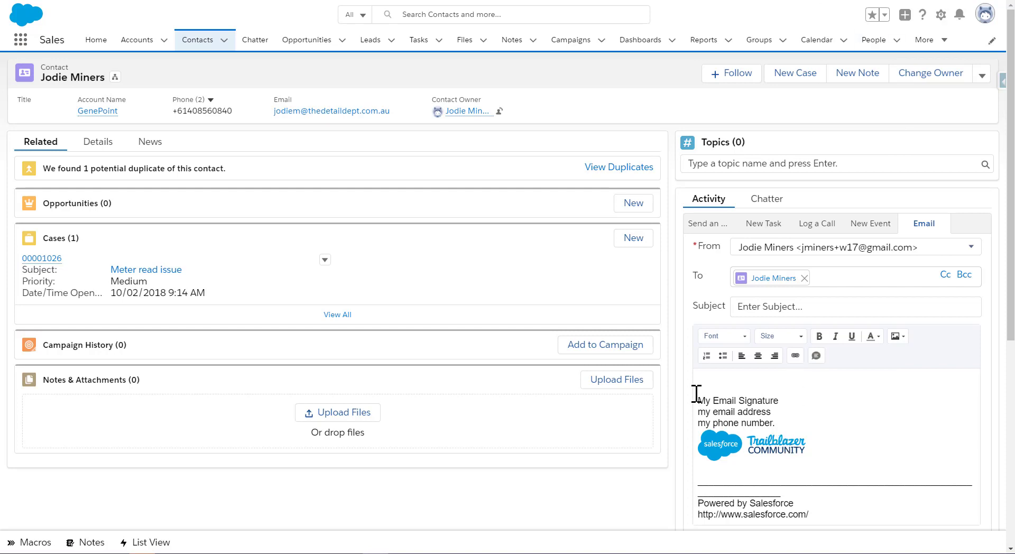
mouse_move(696, 390)
left_mouse_down()
mouse_move(702, 402)
mouse_move(784, 423)
left_mouse_up()
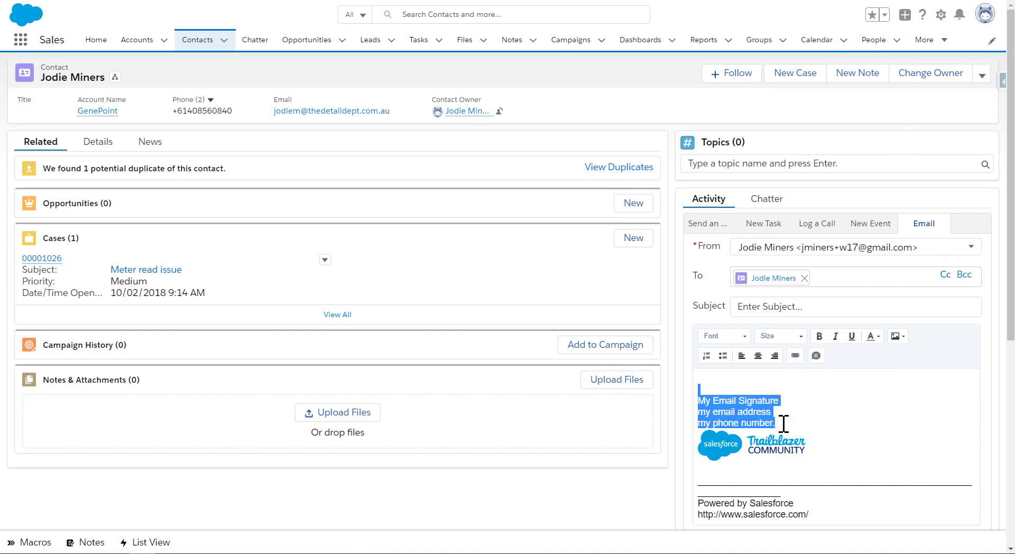
left_click(768, 413)
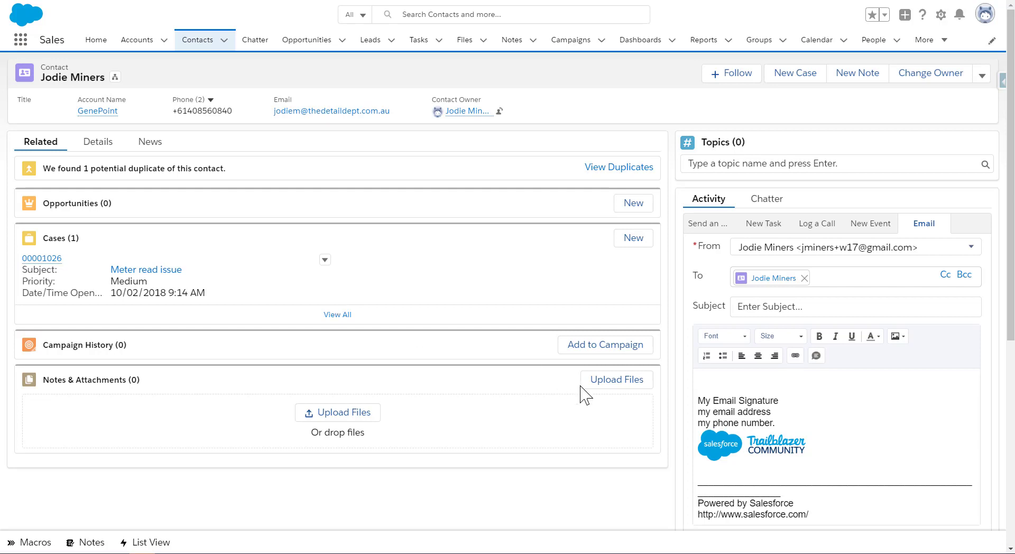
Set the font of the three signature text lines in the email body to Comic Sans MS
mouse_move(739, 405)
left_mouse_down()
mouse_move(770, 415)
mouse_move(762, 425)
left_mouse_up()
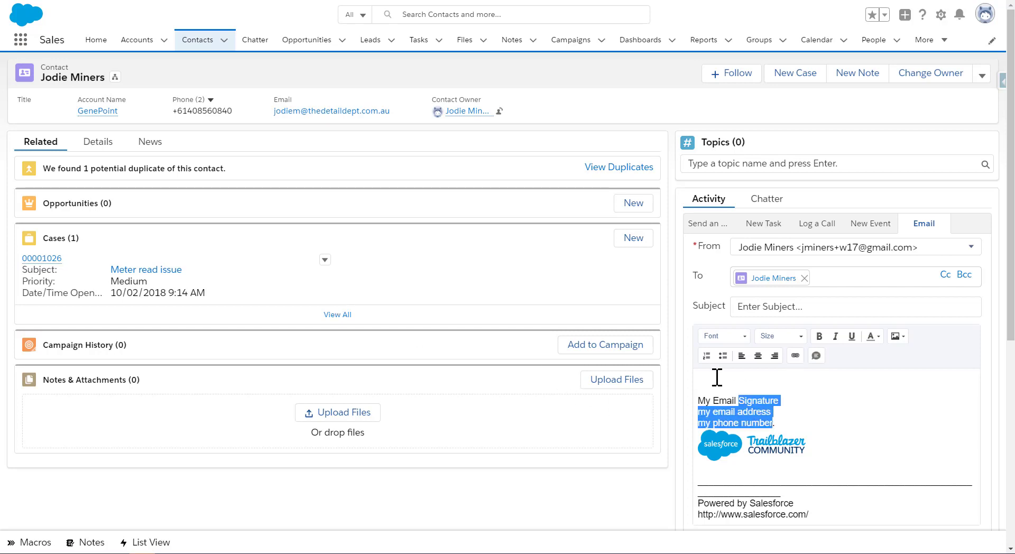
left_click(711, 375)
left_click_drag(701, 401, 790, 418)
left_click(720, 338)
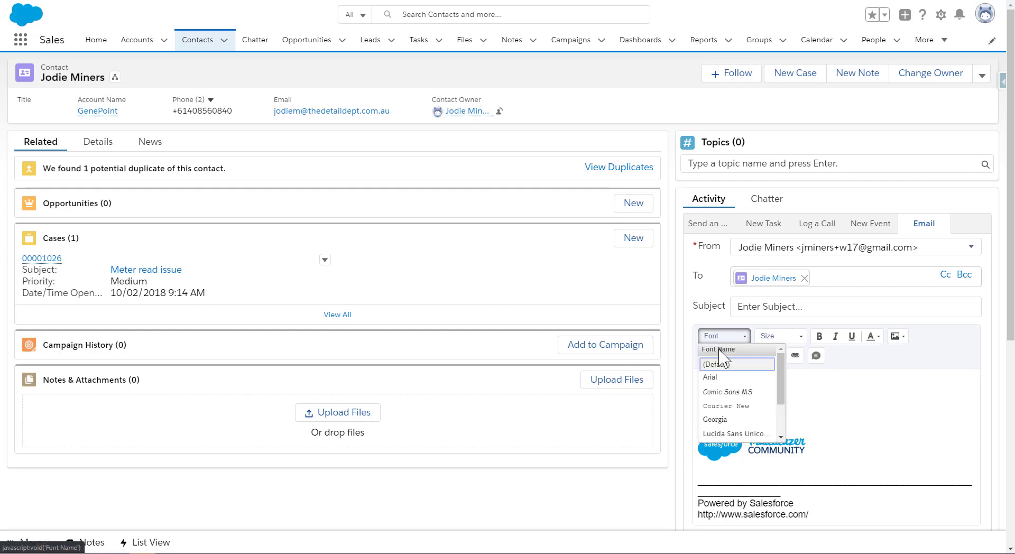
left_click(727, 392)
left_click(728, 420)
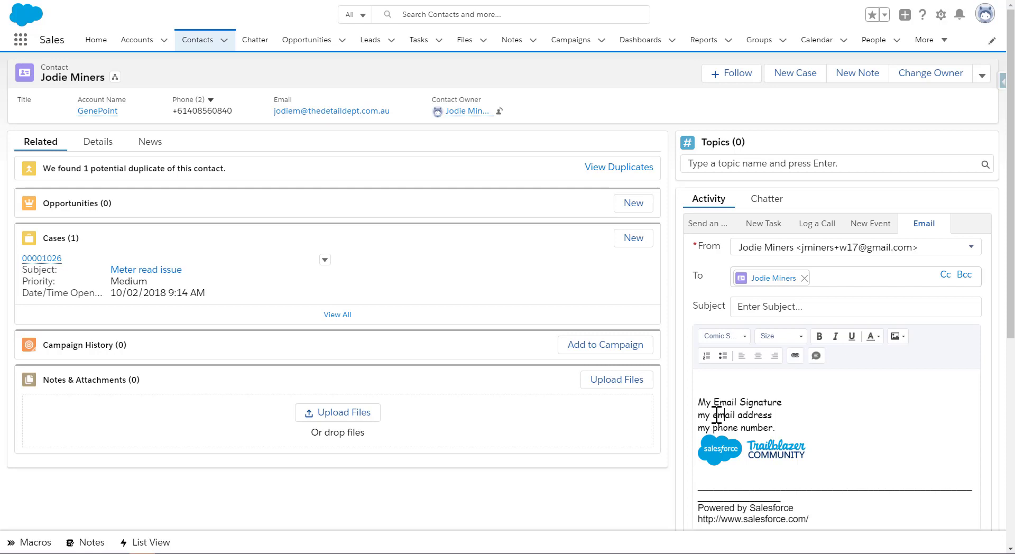
Compare the predefined Send an Email action with the Email action's signature, and reopen the contact record
left_click(707, 226)
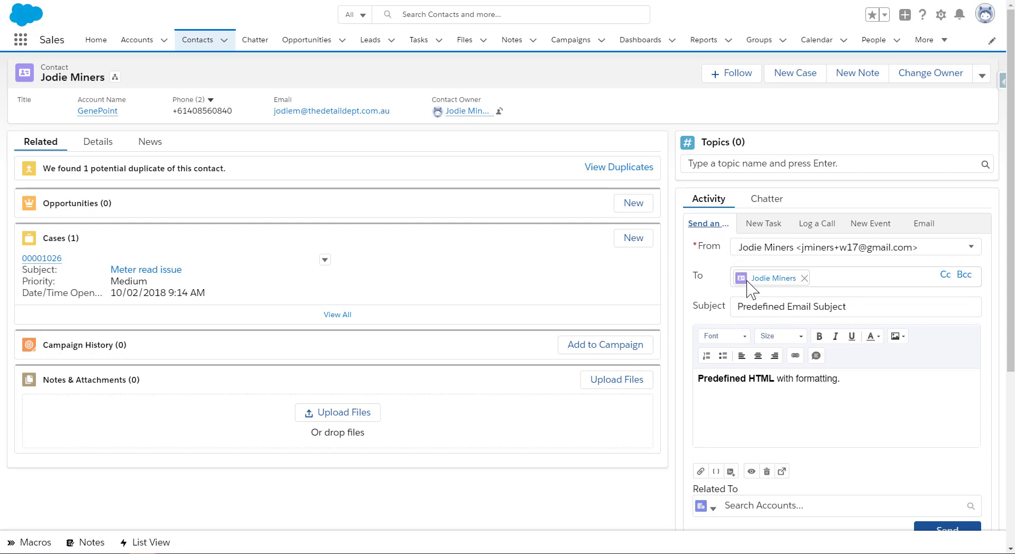
left_click(922, 226)
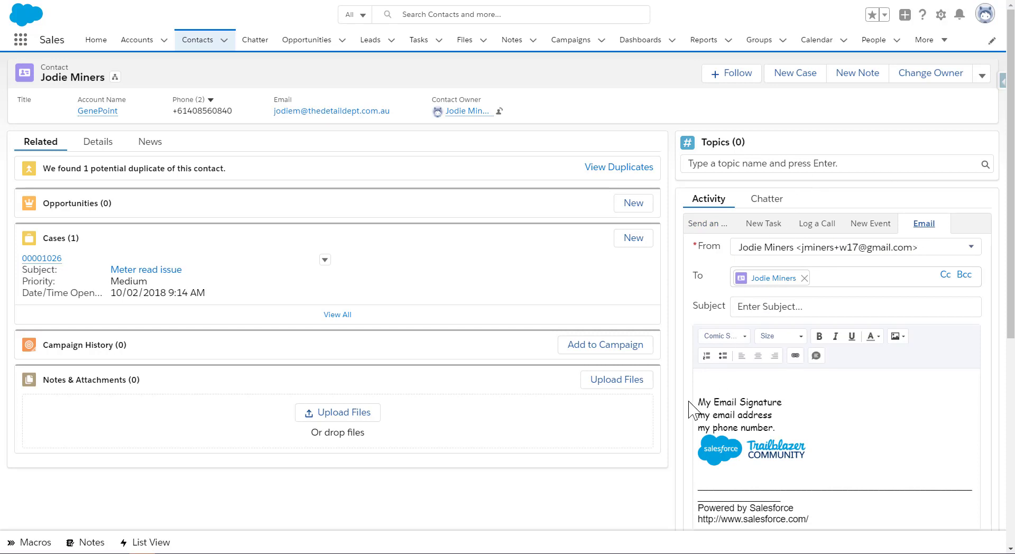
left_click(715, 402)
left_click(196, 42)
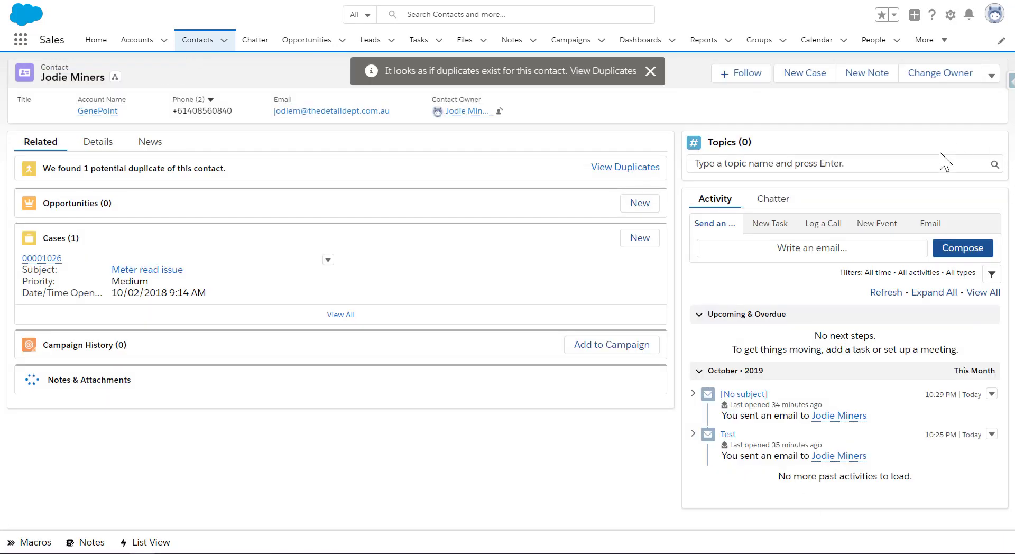
Start an email with the contact's Email action and inspect the signature text, logo and Powered by Salesforce footer in its body
left_click(932, 226)
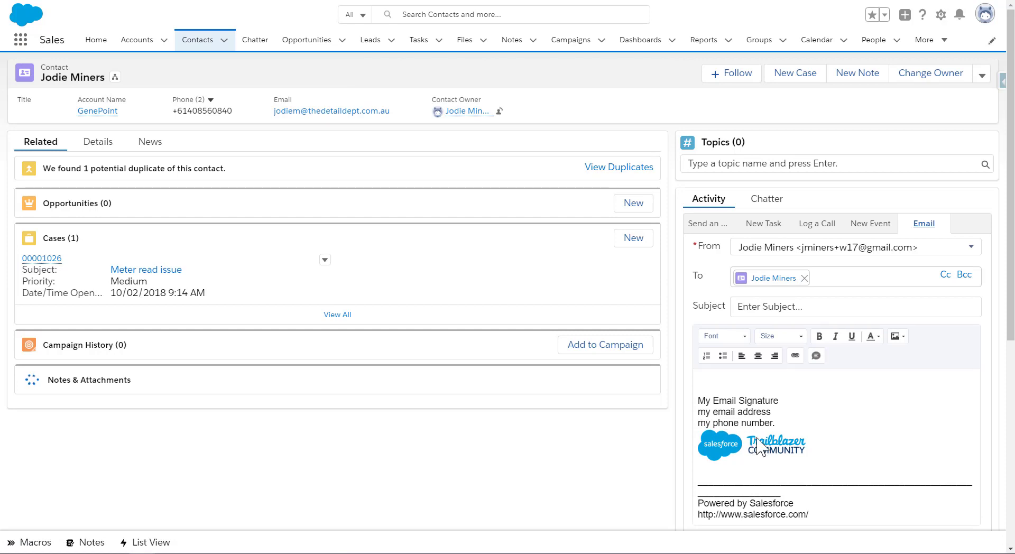
left_click_drag(777, 422, 697, 394)
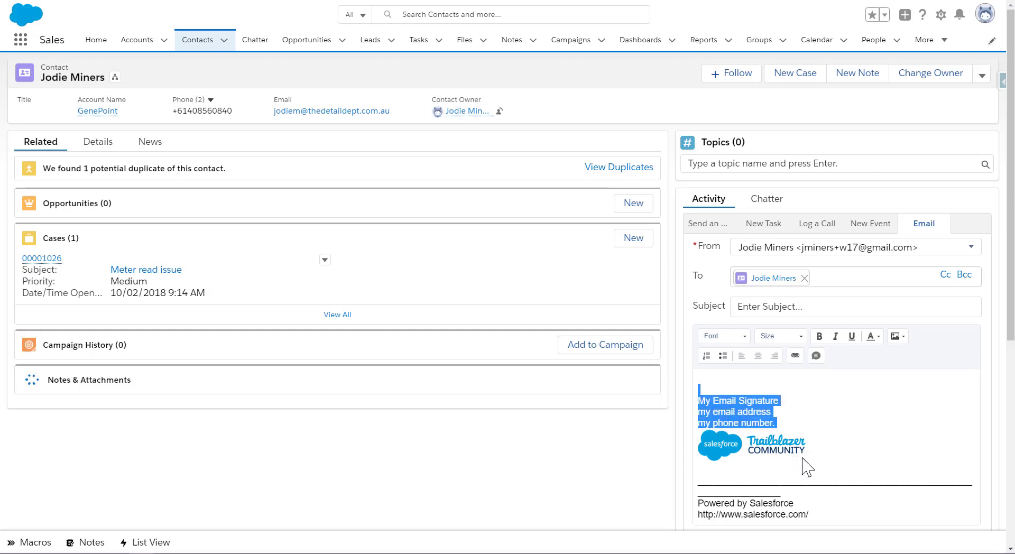
left_click(751, 408)
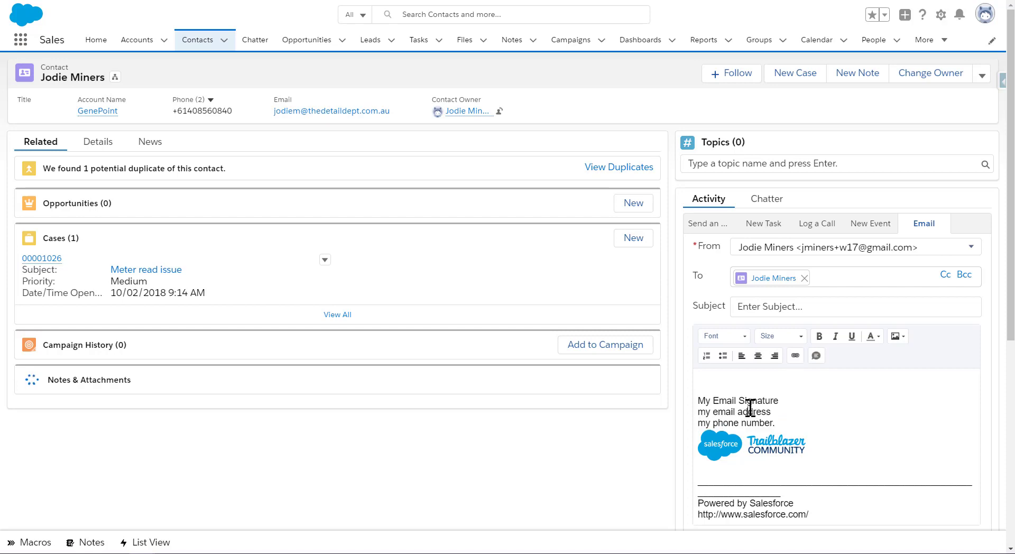
mouse_move(698, 396)
left_mouse_down()
mouse_move(839, 482)
mouse_move(822, 503)
left_mouse_up()
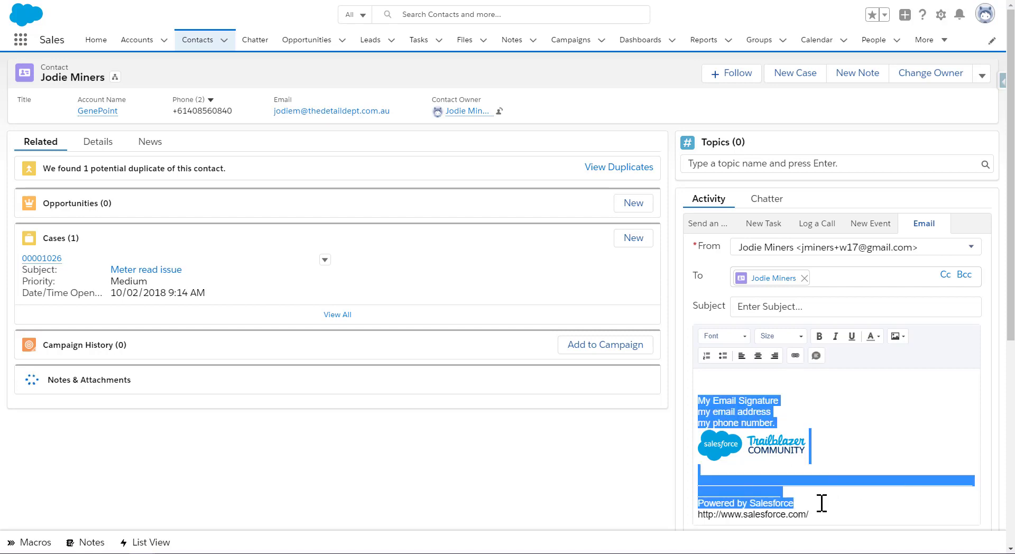
left_click(756, 446)
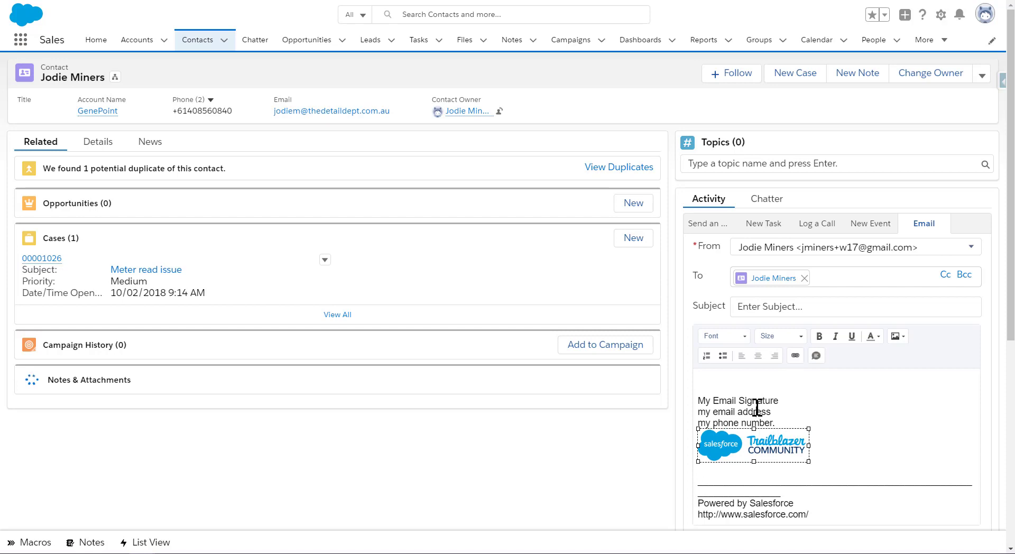
left_click(756, 411)
left_click(703, 389)
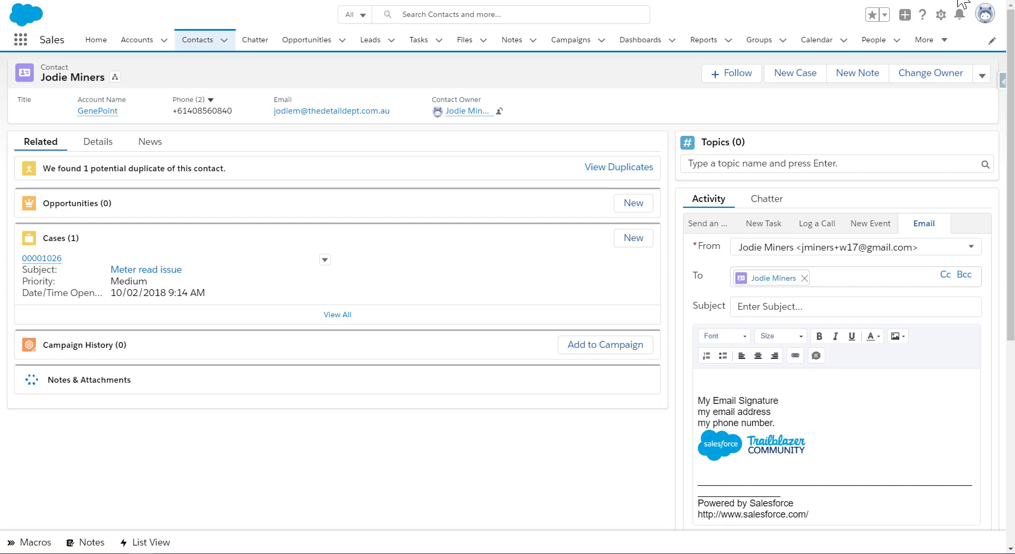
Open My Email Settings in the personal settings and examine the image tag in the Email Signature
left_click(983, 17)
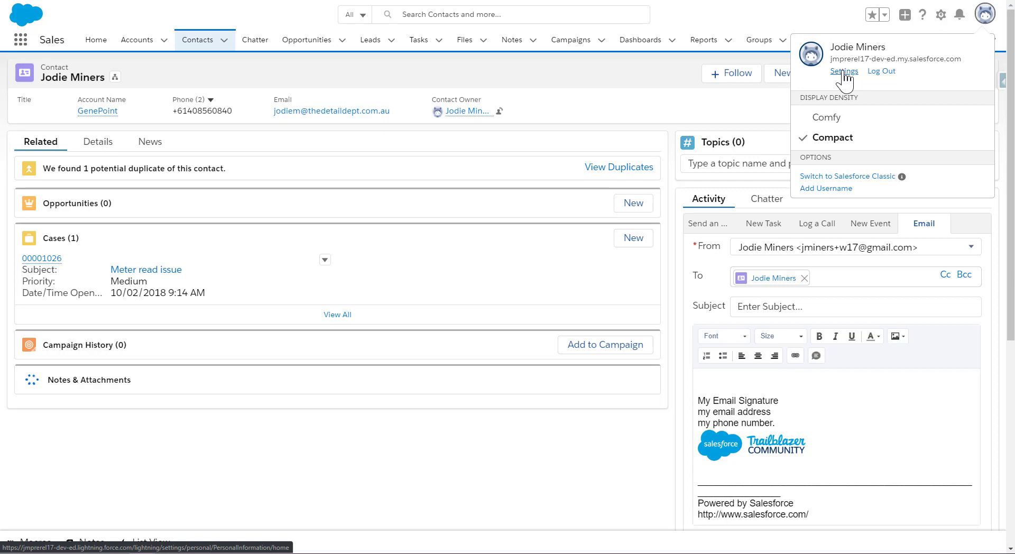
left_click(844, 72)
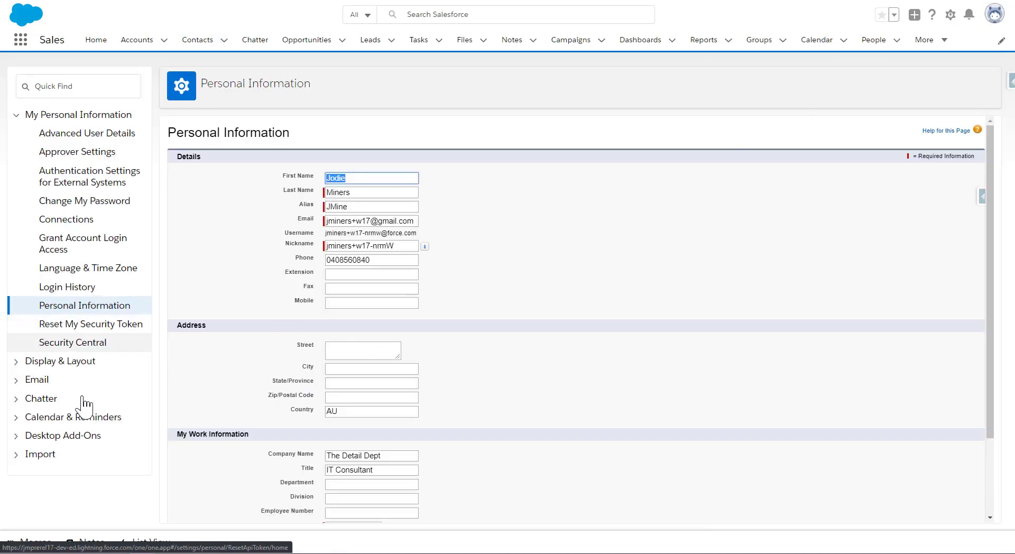
left_click(21, 380)
left_click(69, 399)
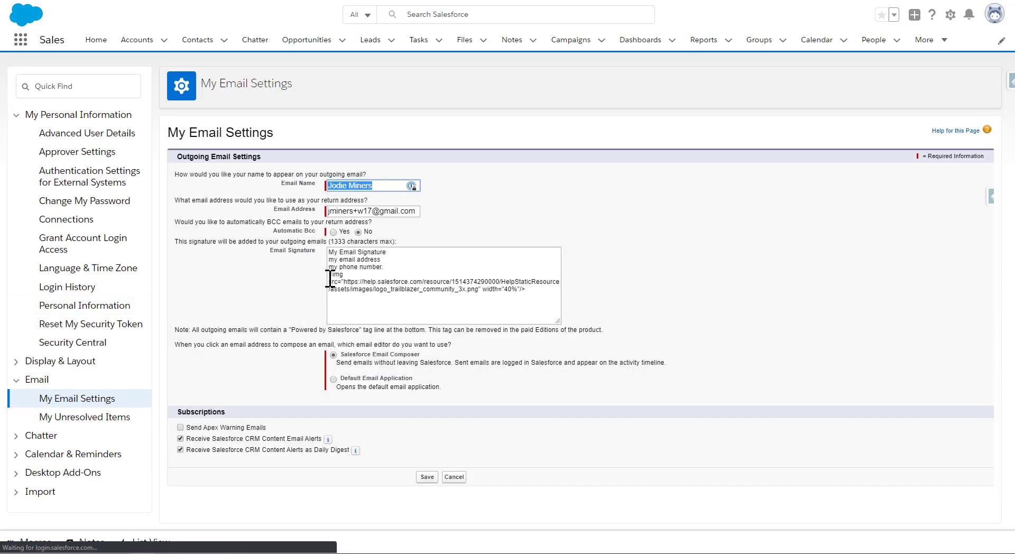
left_click_drag(329, 278, 549, 302)
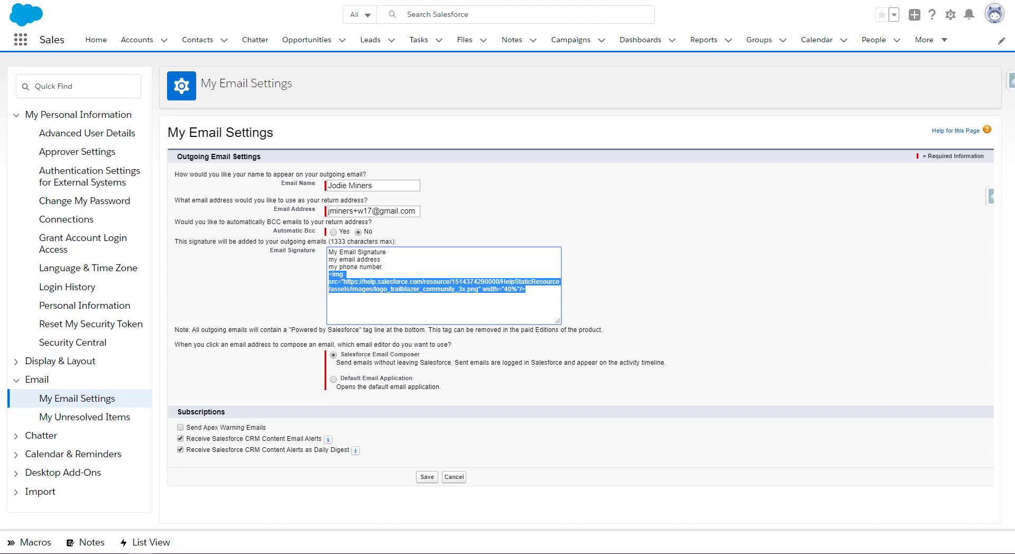
Read the knowledge article on adding a link to an email signature, including its HTML tag examples, and return to My Email Settings
key("ctrl+Tab")
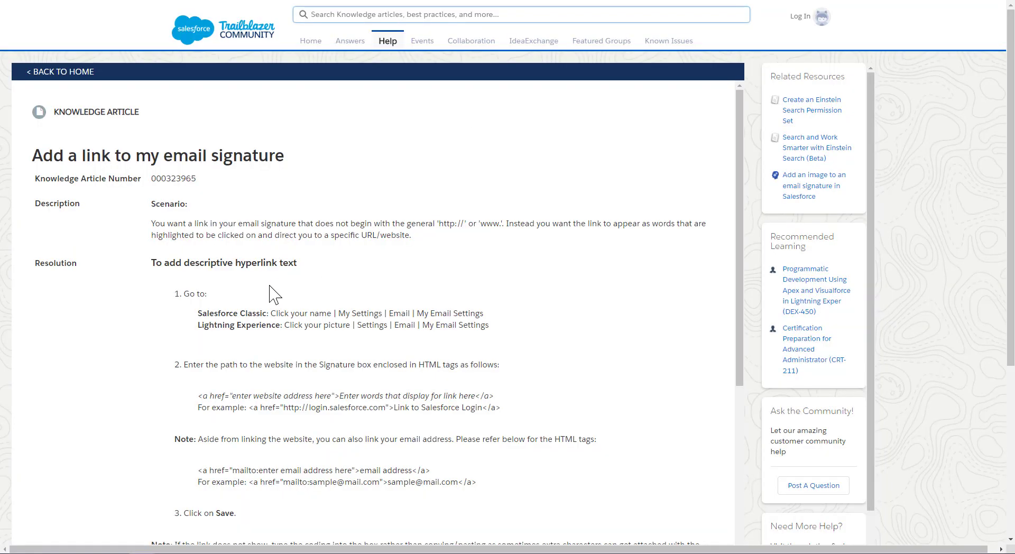
scroll(151, 209, "down", 5)
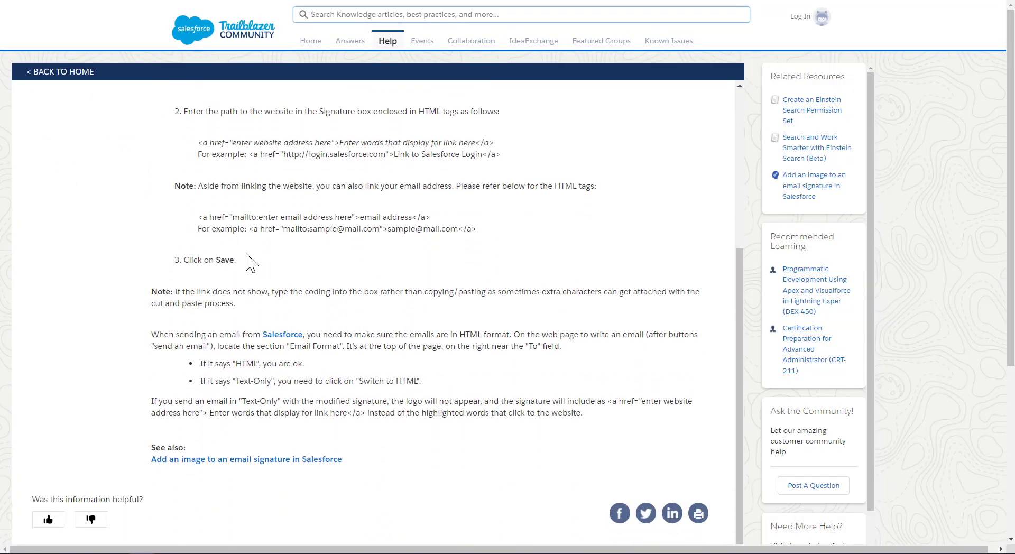
scroll(248, 262, "up", 5)
scroll(248, 262, "down", 5)
left_click_drag(199, 218, 394, 412)
left_click(346, 405)
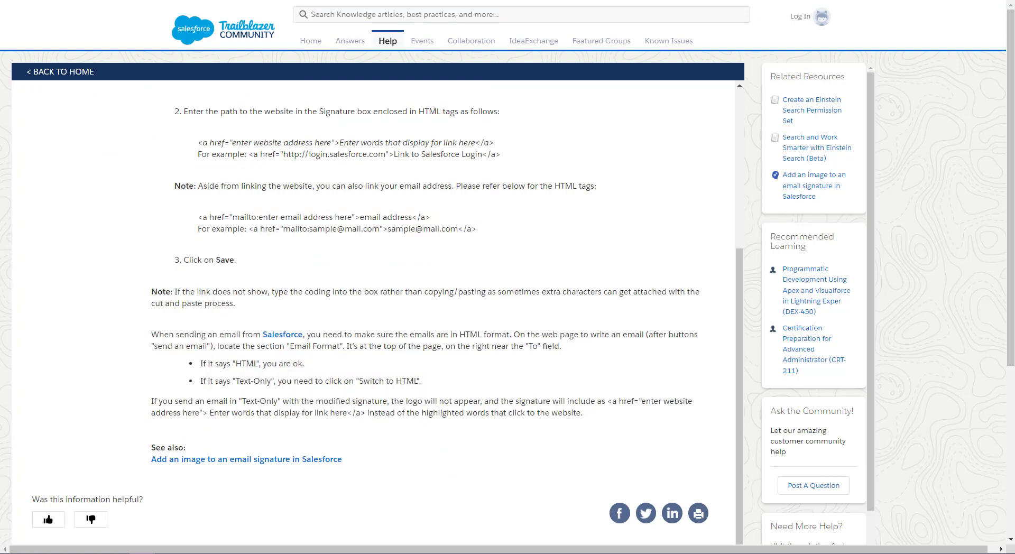
left_click(258, 0)
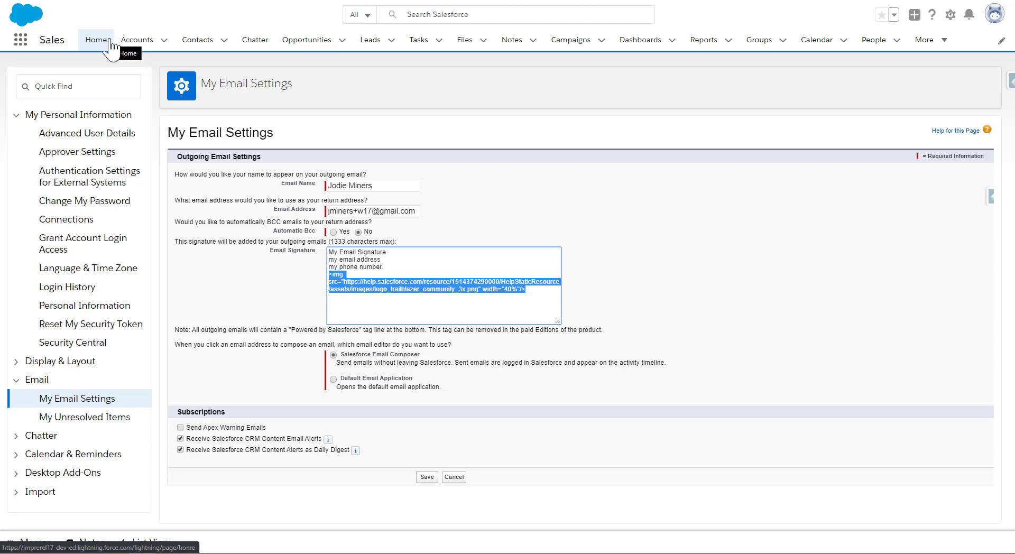
Open the second contact in the Recently Viewed contacts and start a new email with the Email action
left_click(194, 42)
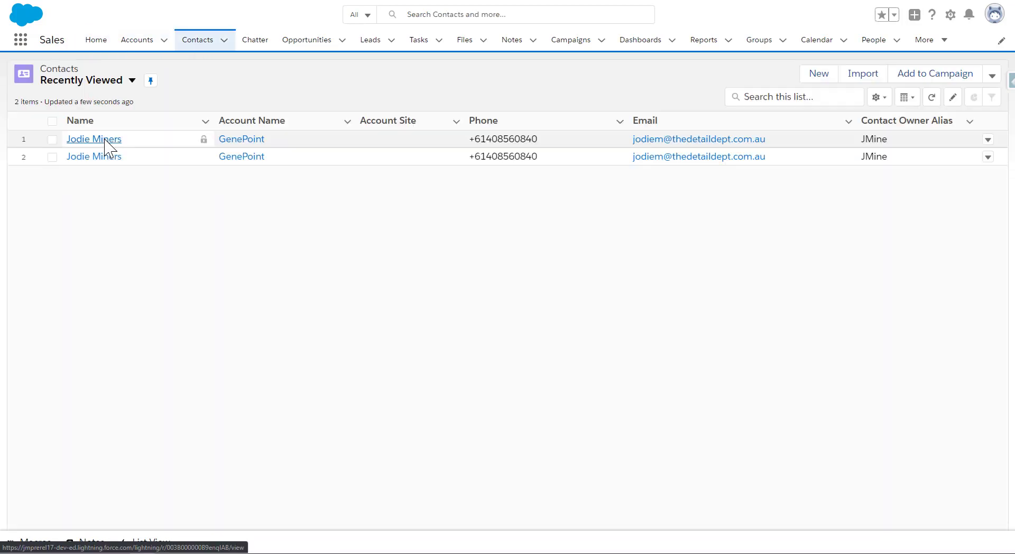
left_click(105, 156)
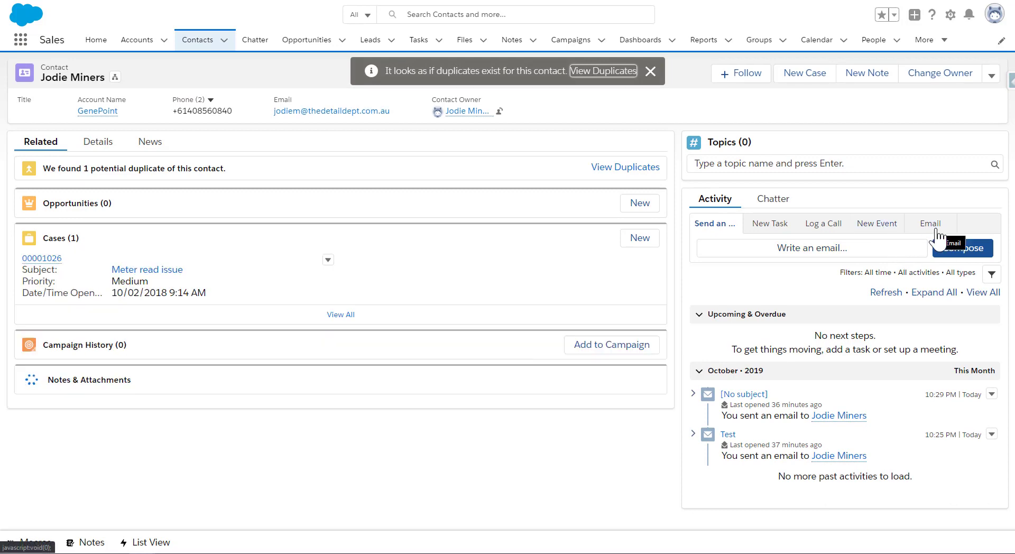
left_click(924, 224)
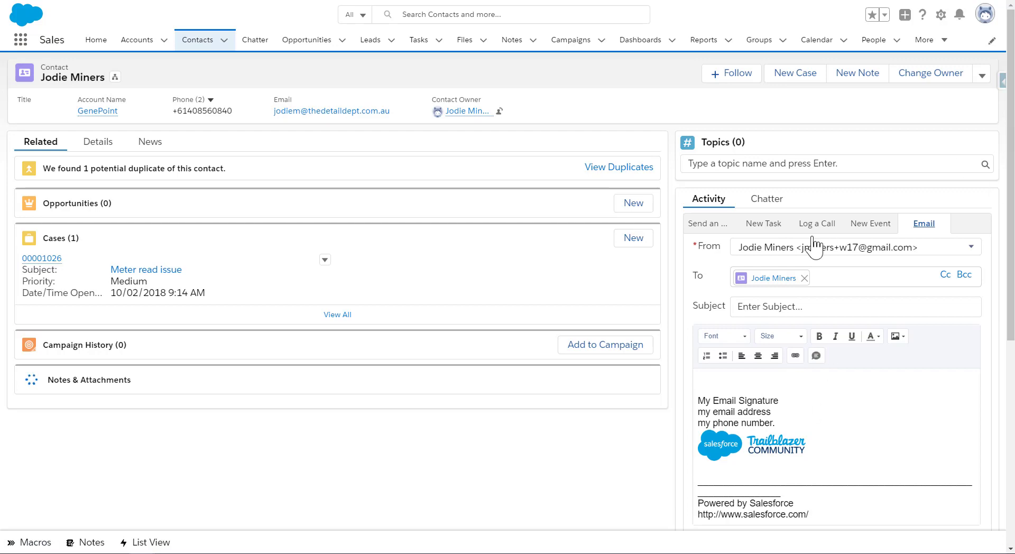
Insert the Meeting Yesterday template into the email, overwriting its current content
scroll(798, 310, "down", 4)
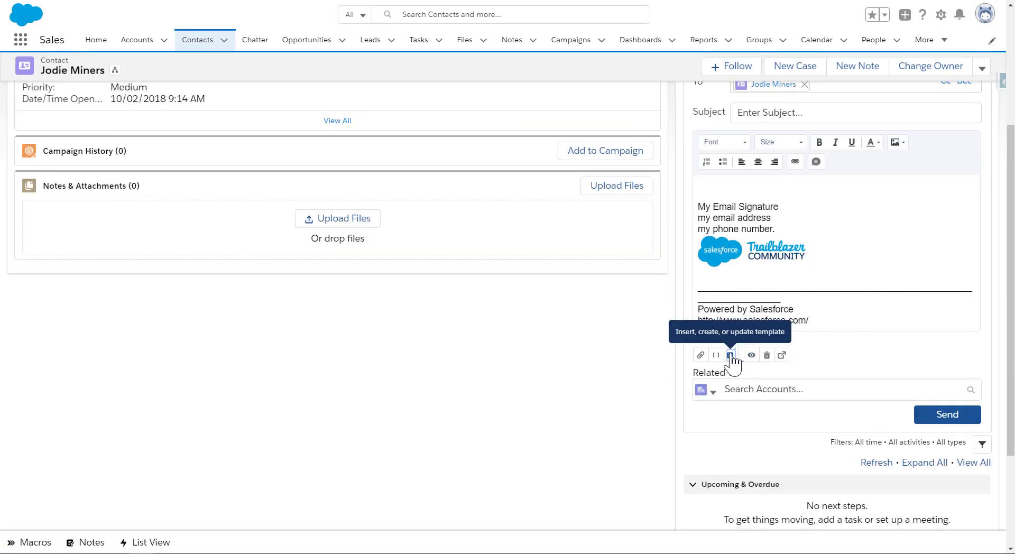
left_click(730, 356)
left_click(742, 377)
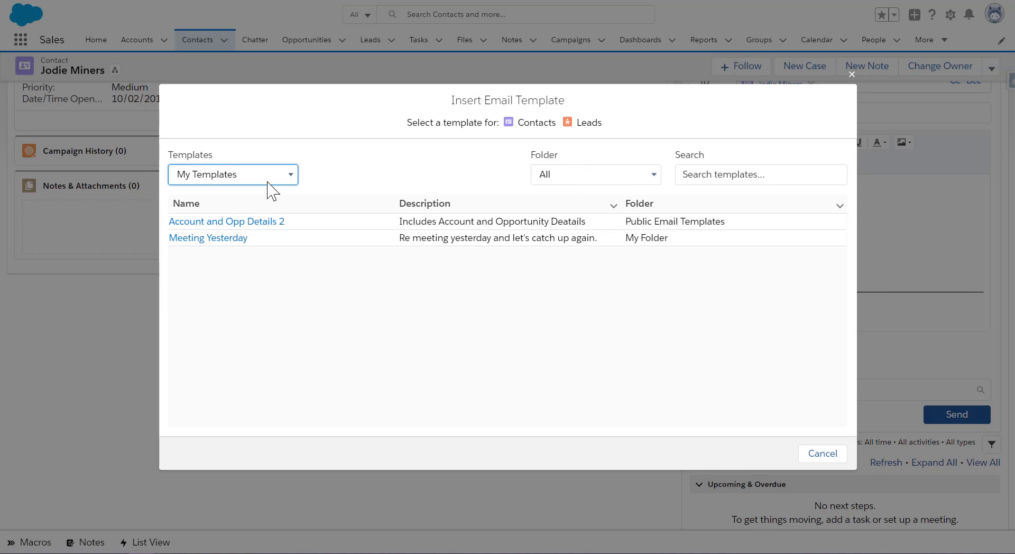
left_click(231, 241)
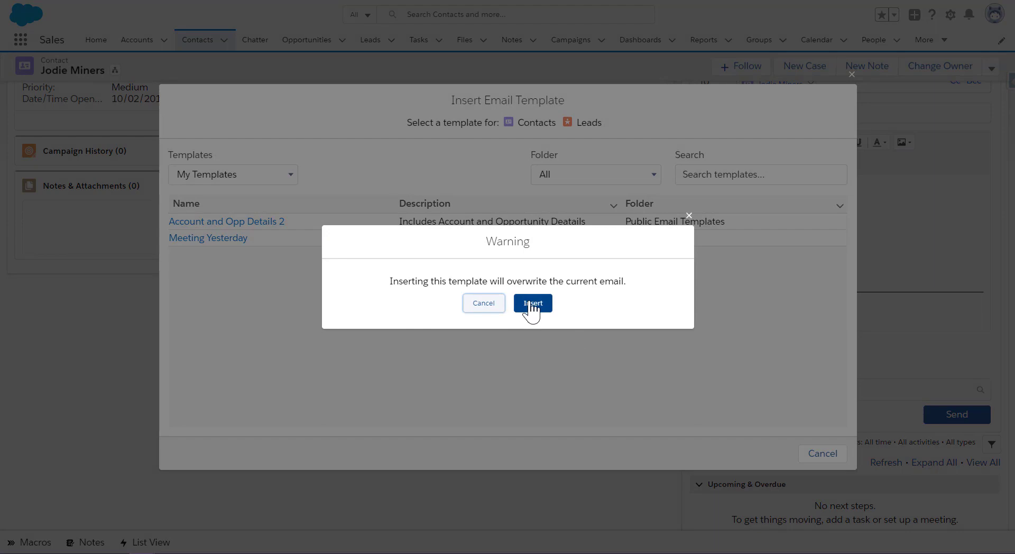
left_click(528, 306)
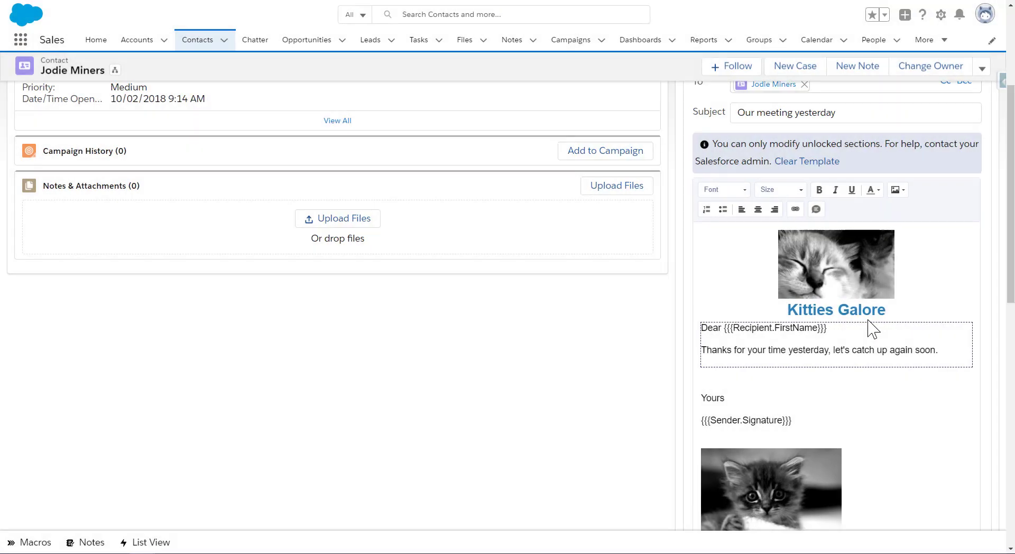
Review the inserted template and add the test lines "bmbnmbm", "jbmn" and "b" below the thank-you sentence in its unlocked section
scroll(868, 328, "down", 2)
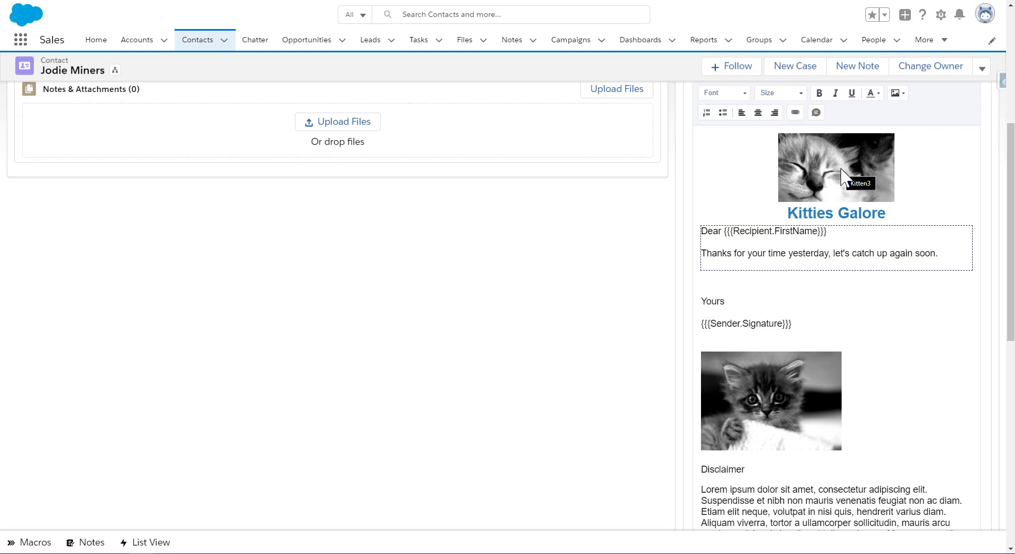
scroll(797, 378, "down", 2)
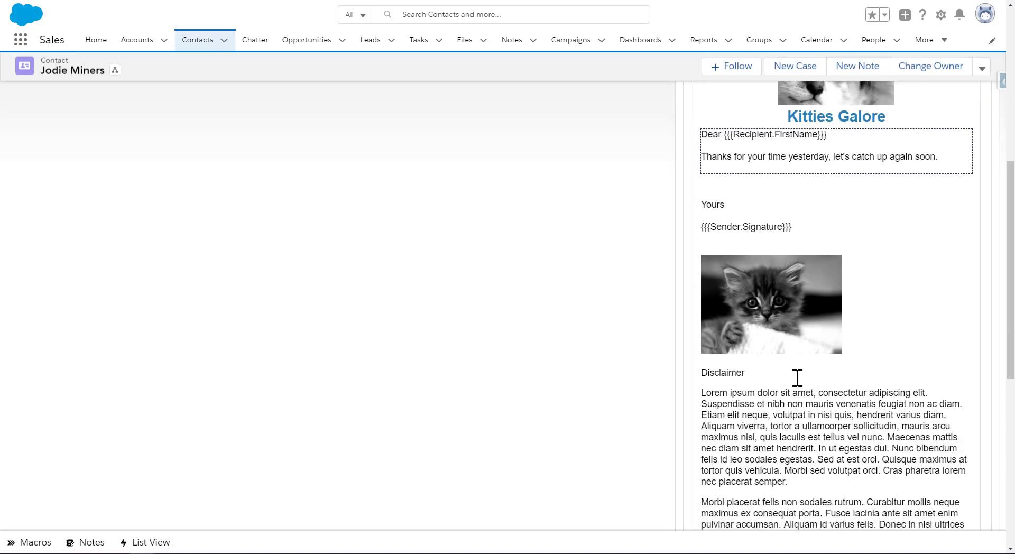
scroll(797, 377, "down", 4)
scroll(794, 372, "up", 2)
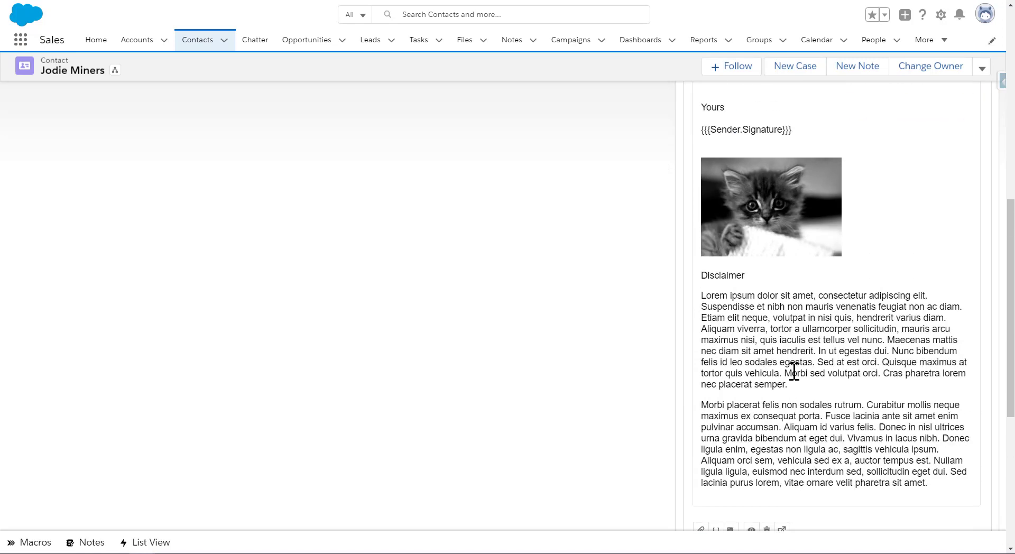
scroll(794, 372, "up", 6)
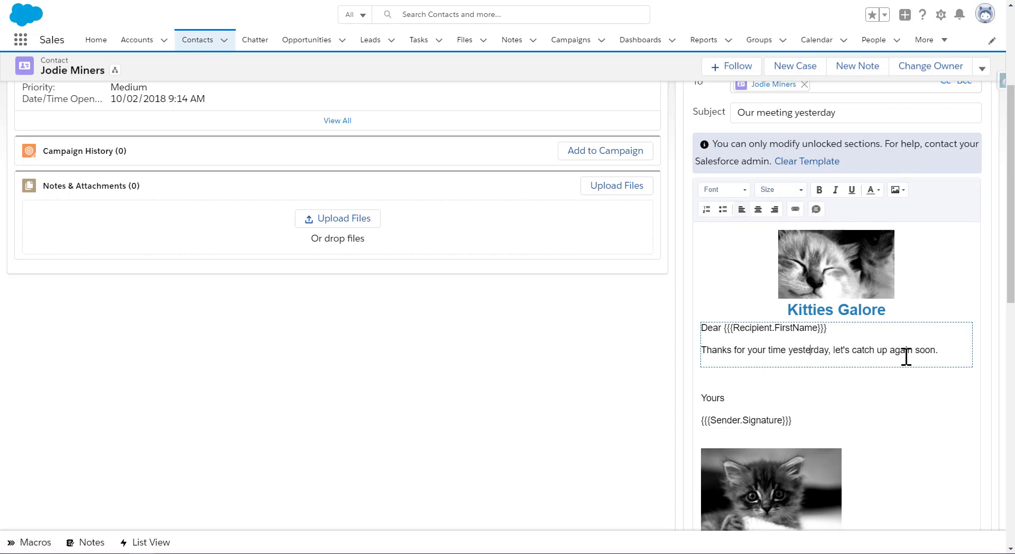
left_click(941, 353)
key("Return")
key("Return")
type("bmbnmbm")
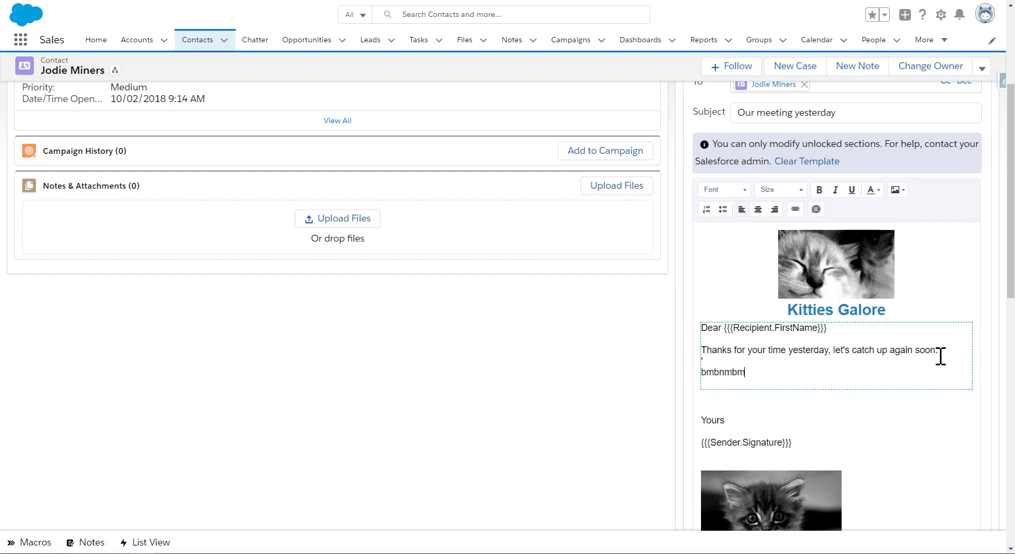
key("Return")
type("jbmn")
key("Return")
type("b")
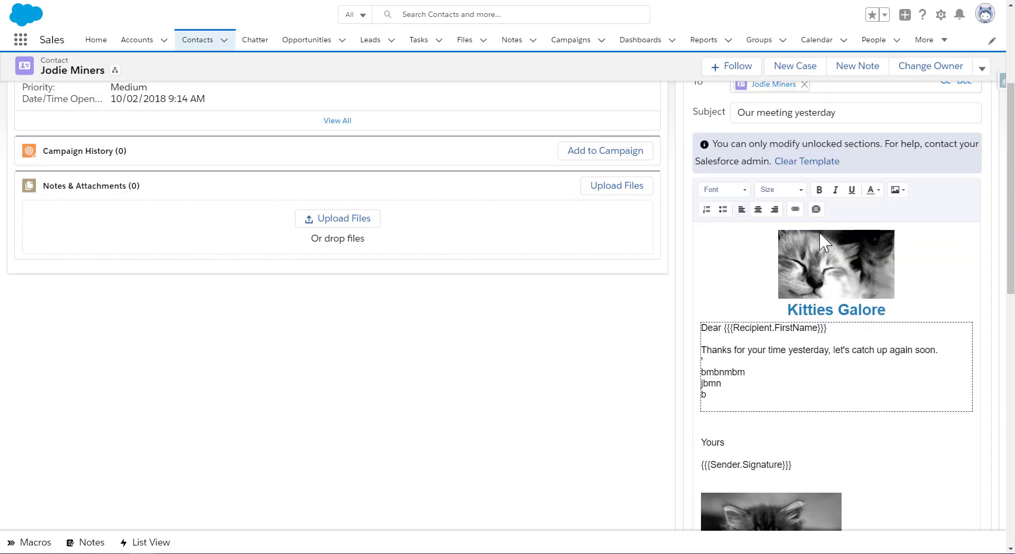
Preview the email and examine its fonts, letterhead alignment, merged recipient name and the signature's image tag
scroll(820, 242, "down", 15)
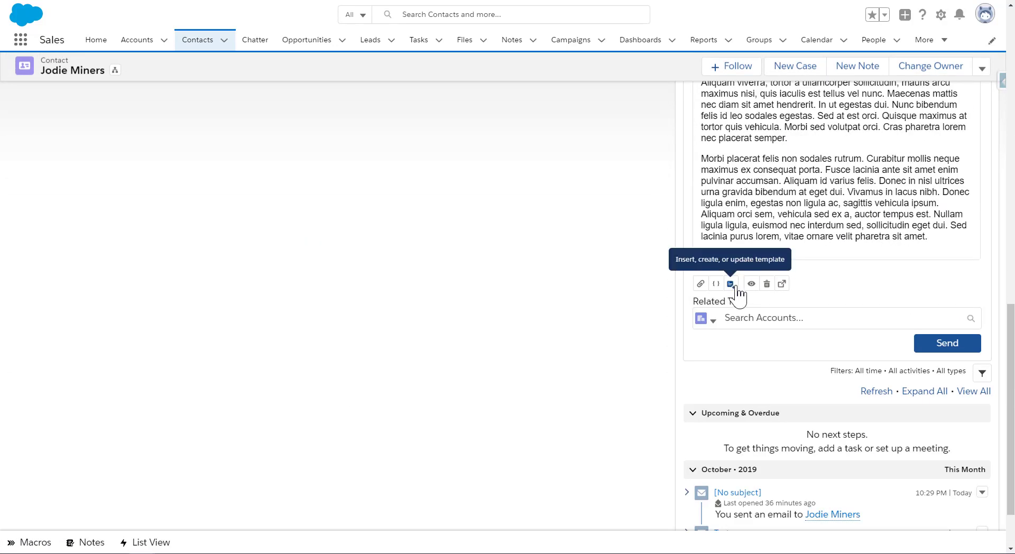
left_click(751, 284)
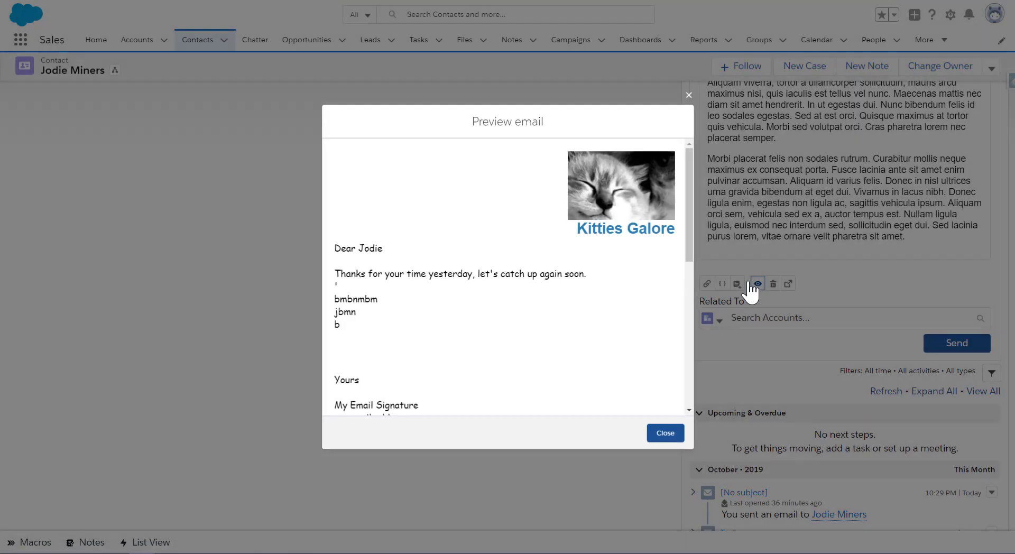
scroll(432, 317, "down", 3)
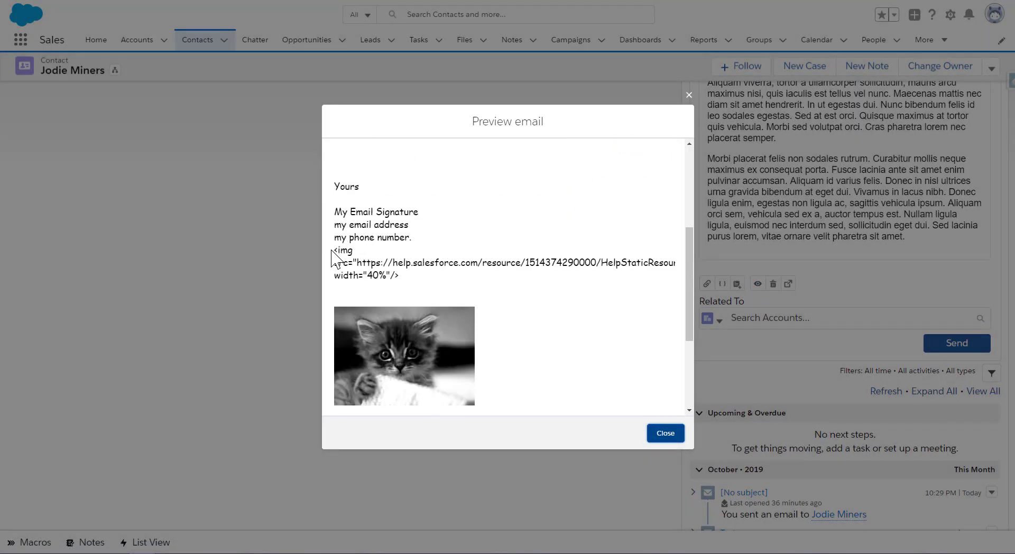
left_click_drag(396, 275, 338, 248)
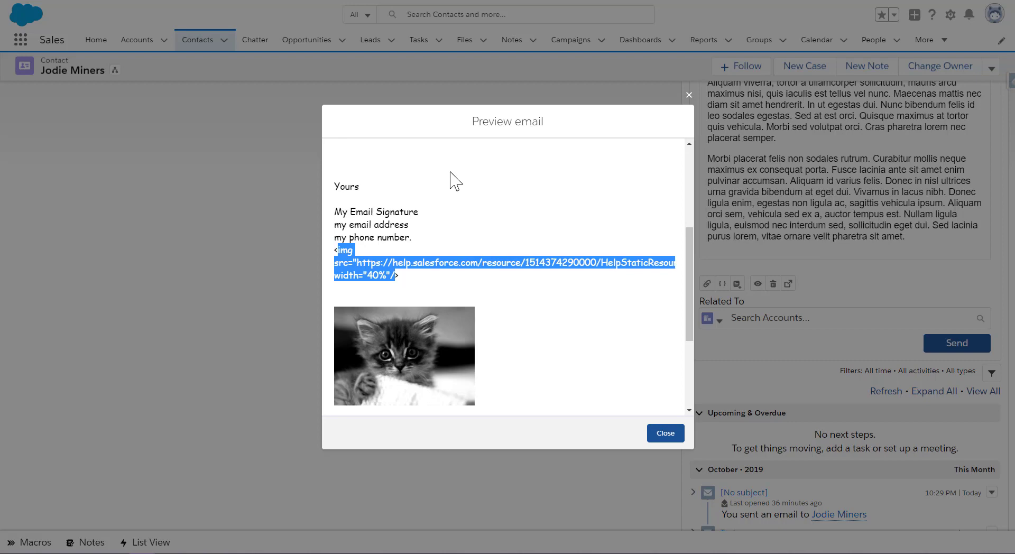
scroll(380, 222, "up", 4)
scroll(381, 222, "down", 6)
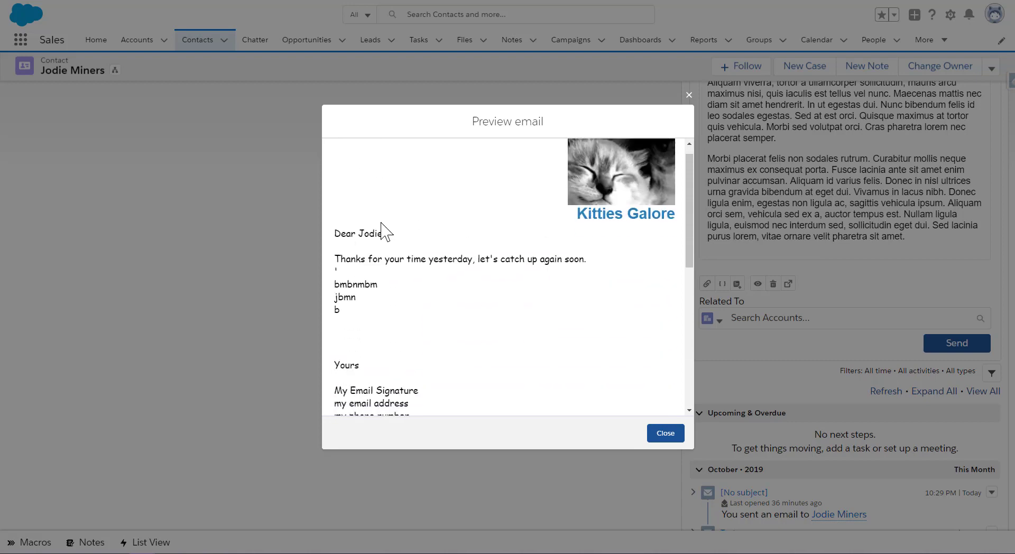
scroll(381, 222, "up", 5)
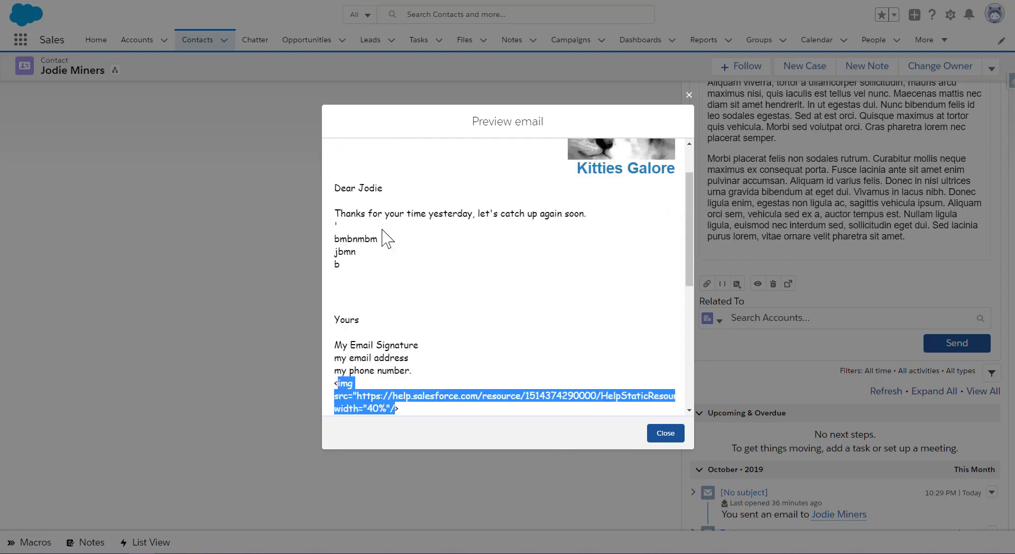
left_click(375, 259)
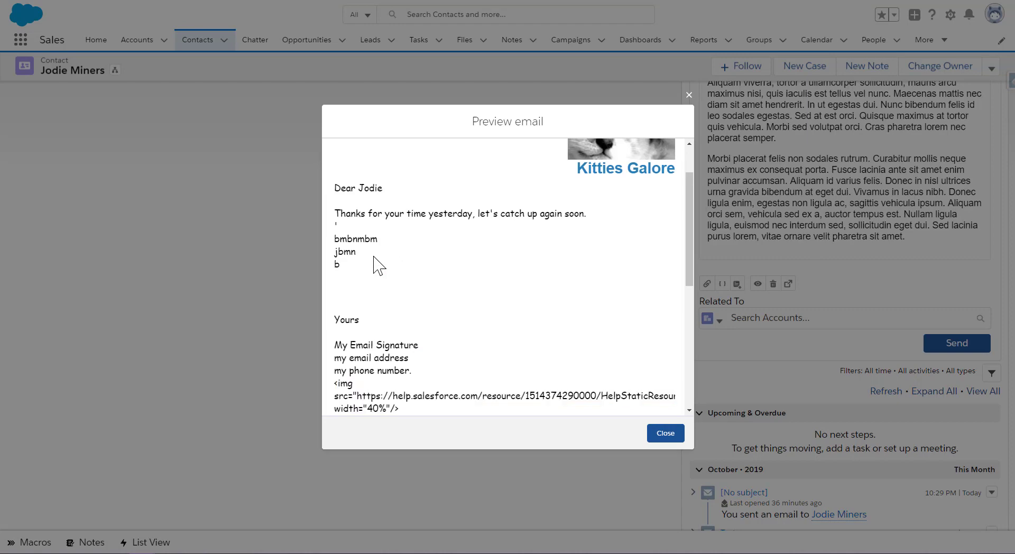
scroll(370, 263, "down", 4)
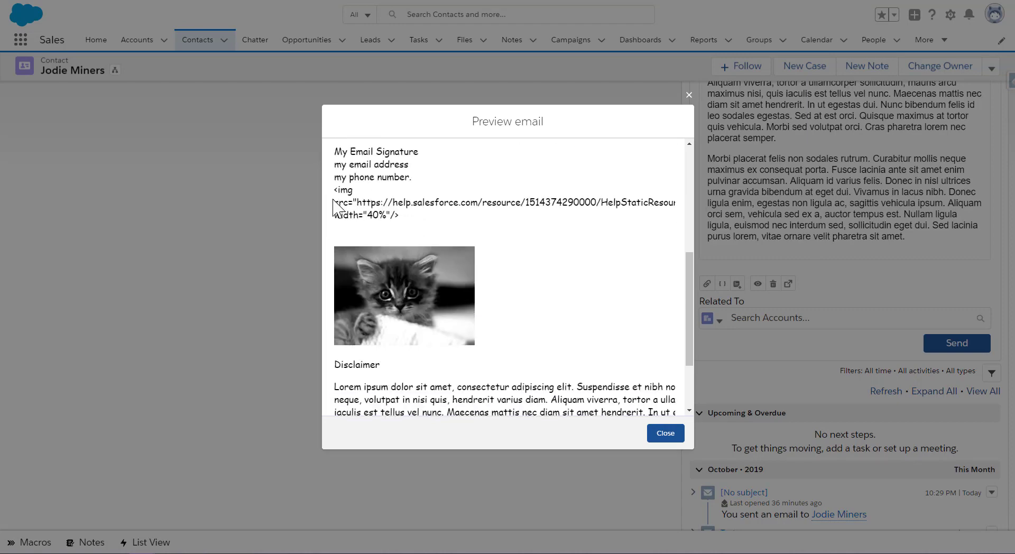
Highlight the signature's image tag in the preview, close the preview, and check the supported HTML tags in the Winter '20 release notes
left_click_drag(334, 190, 408, 222)
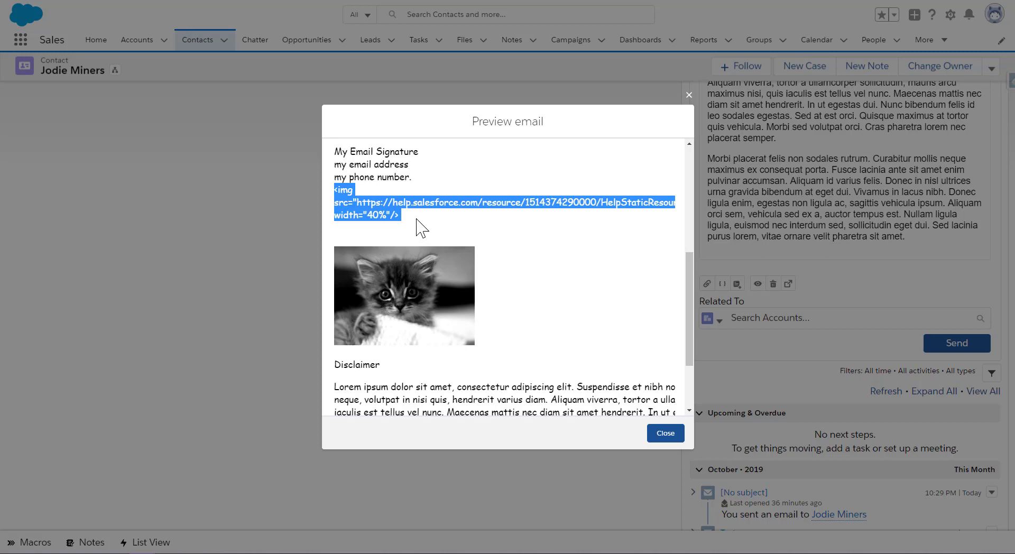
left_click(689, 95)
scroll(782, 143, "up", 7)
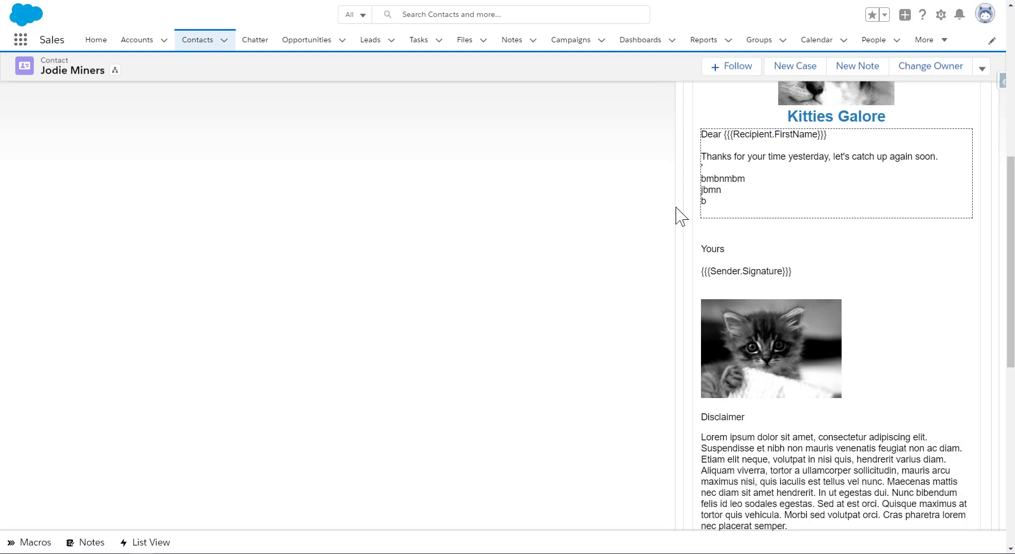
scroll(745, 232, "up", 2)
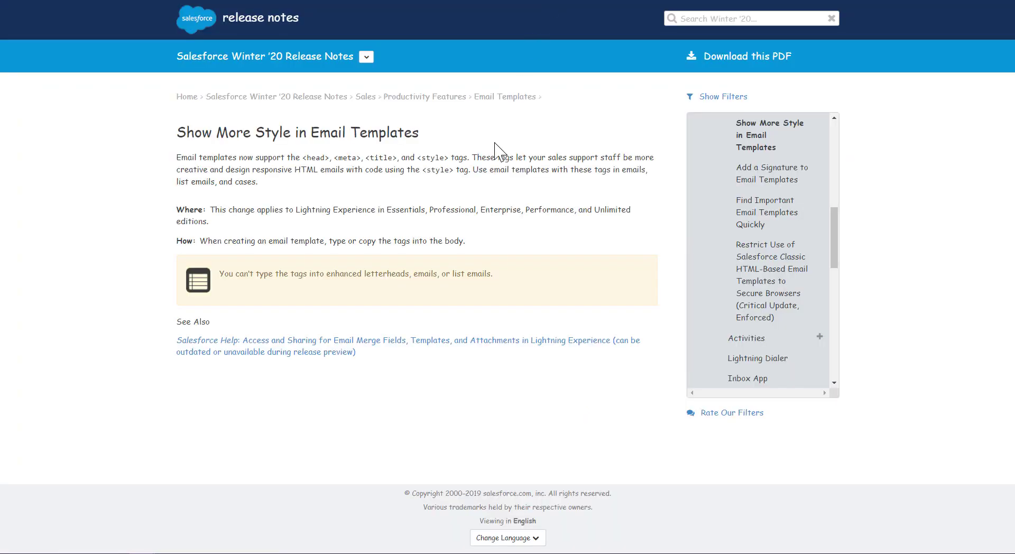
left_click_drag(307, 157, 464, 157)
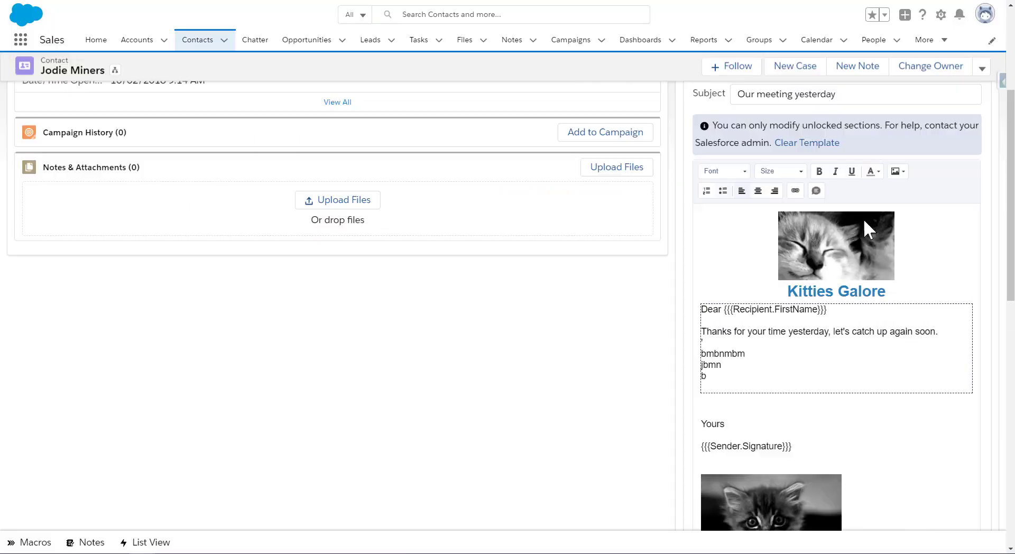
Clear the template from the email and add blank lines above the signature in the body
left_click(816, 162)
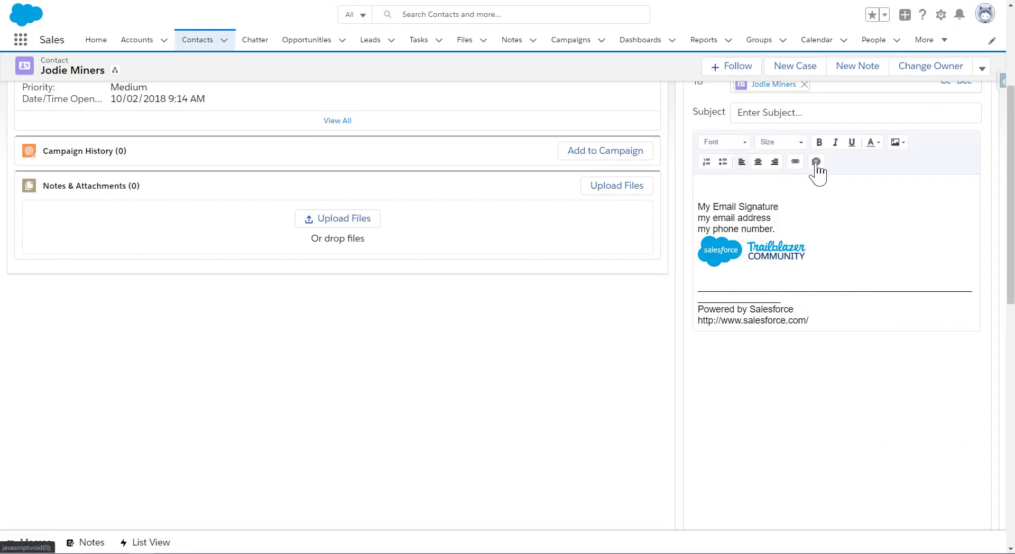
scroll(778, 246, "up", 4)
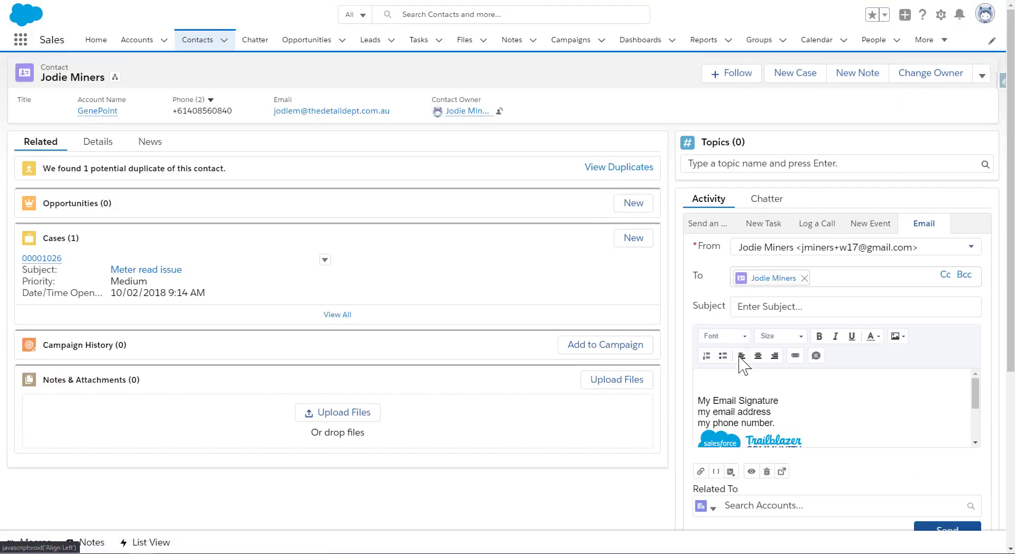
left_click(732, 386)
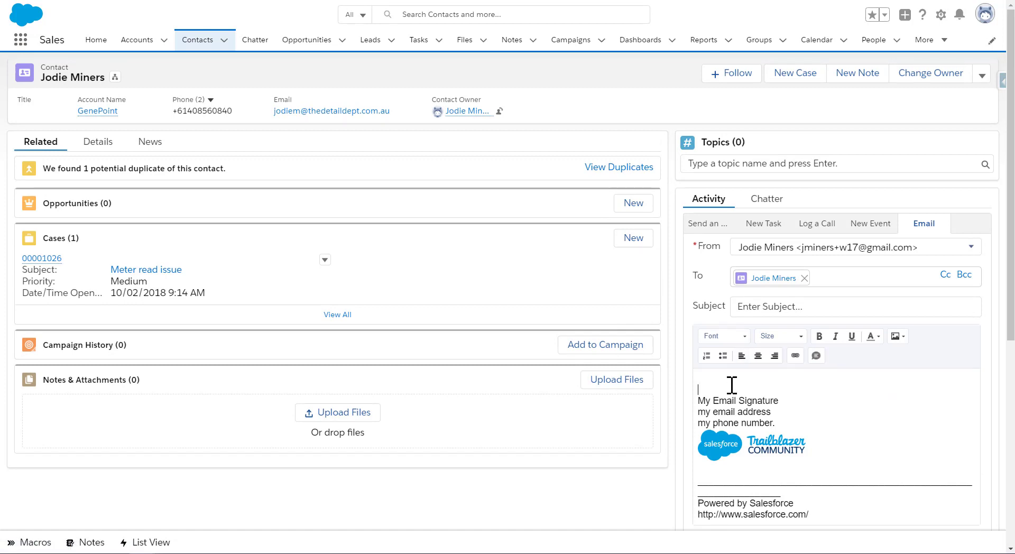
key("Return")
key("Up")
key("Up")
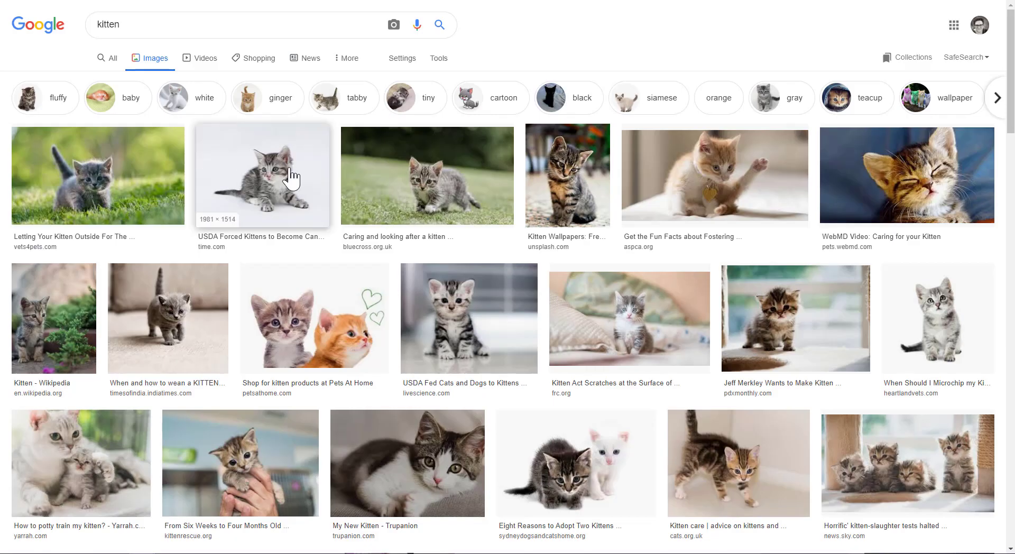
Copy the time.com kitten picture from the Google image results and paste it at the start of the email body
right_click(291, 169)
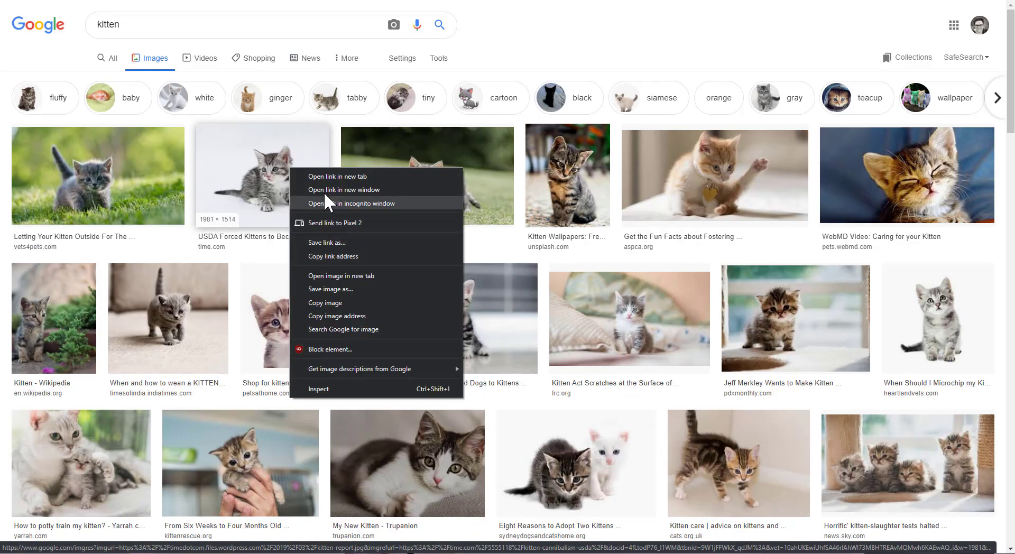
left_click(321, 303)
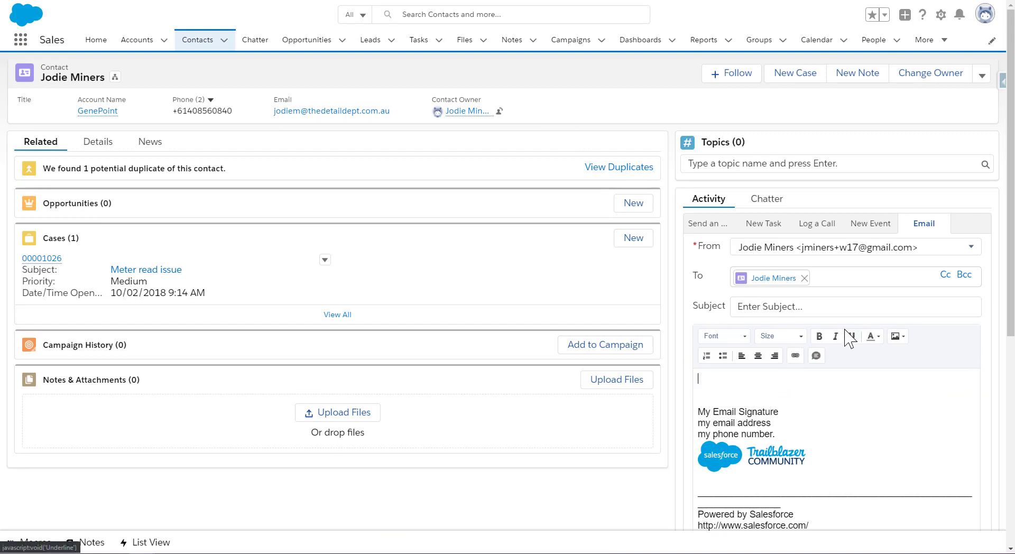
key("ctrl+v")
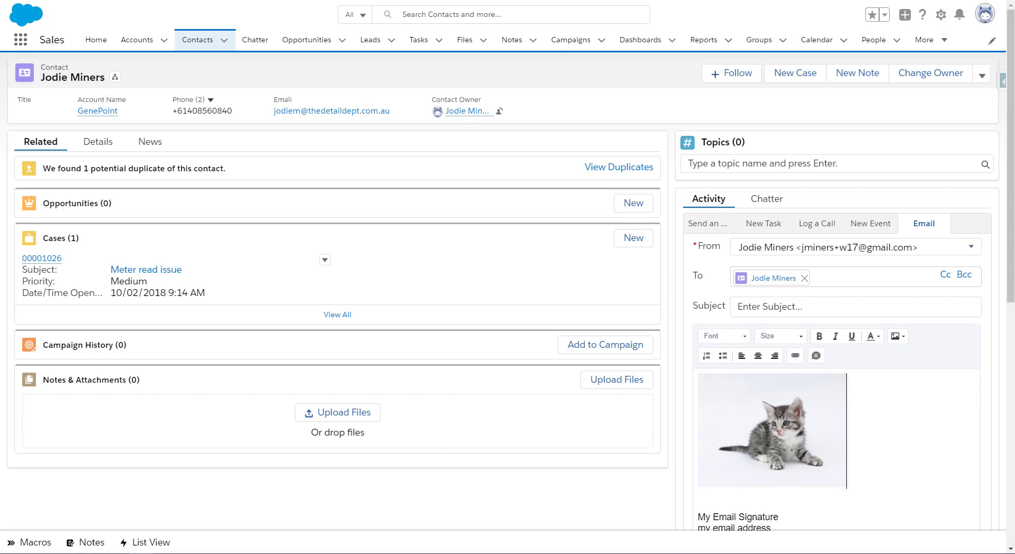
Copy the formatted three-column table from the Word document and paste it below the kitten picture in the email
left_click(191, 553)
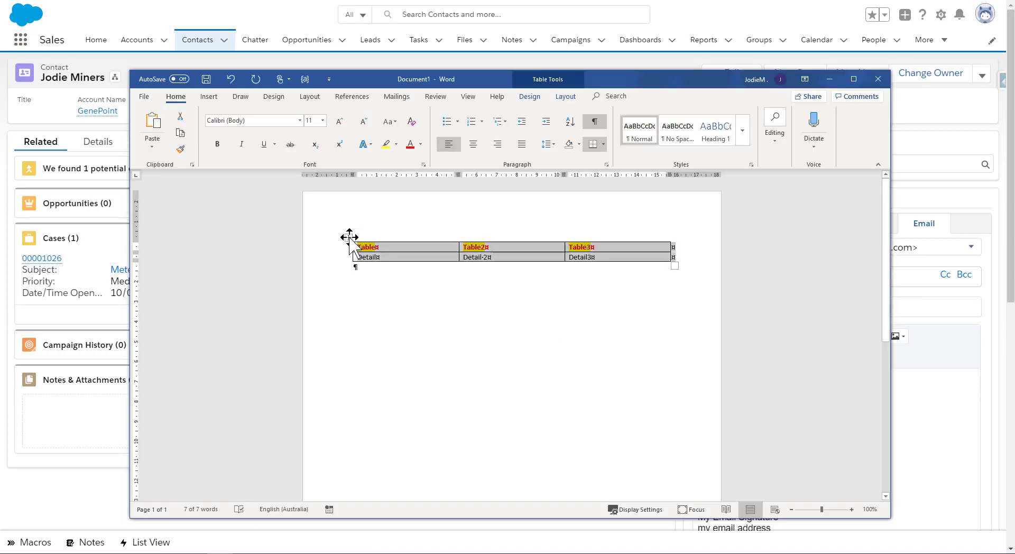
left_click(960, 384)
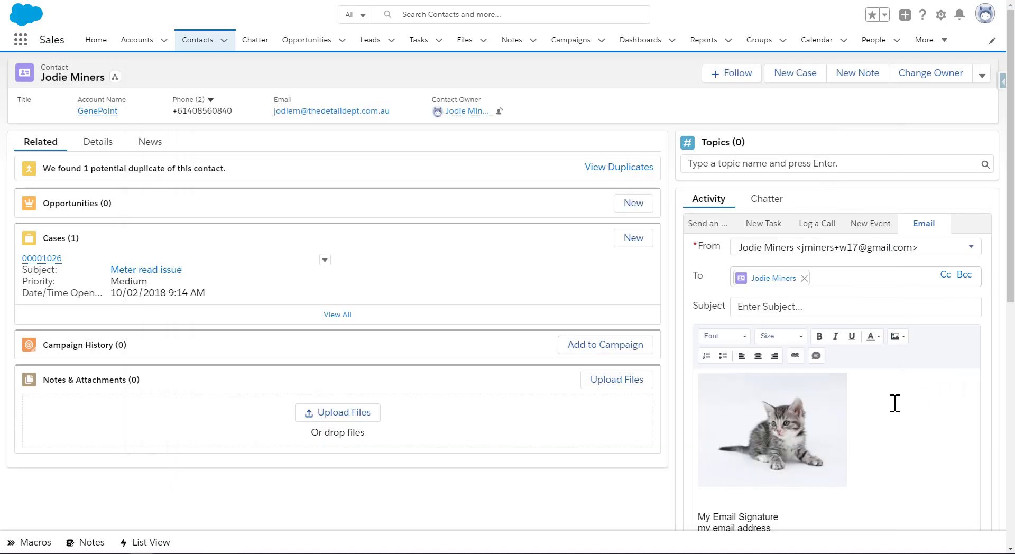
key("Return")
key("Return")
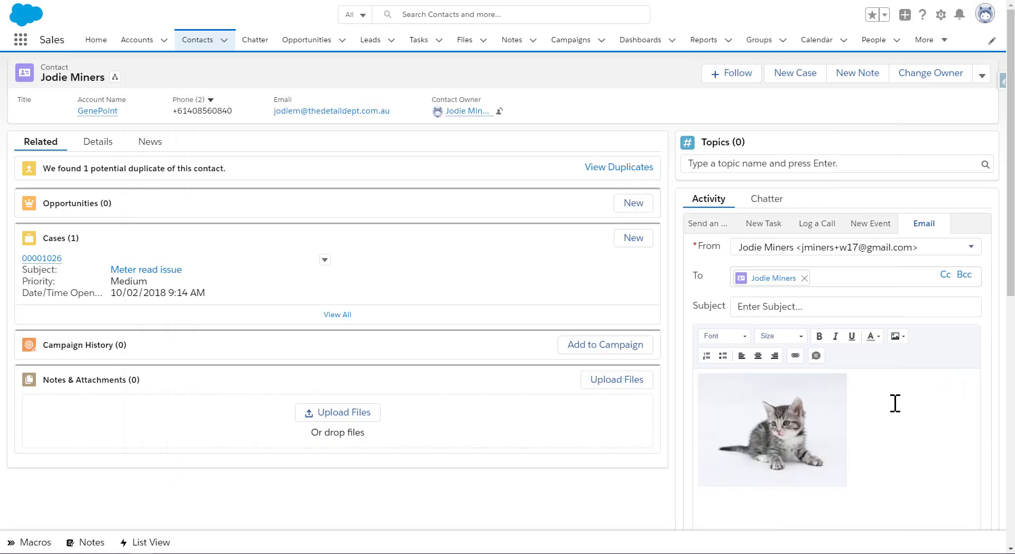
key("ctrl+v")
scroll(884, 363, "down", 5)
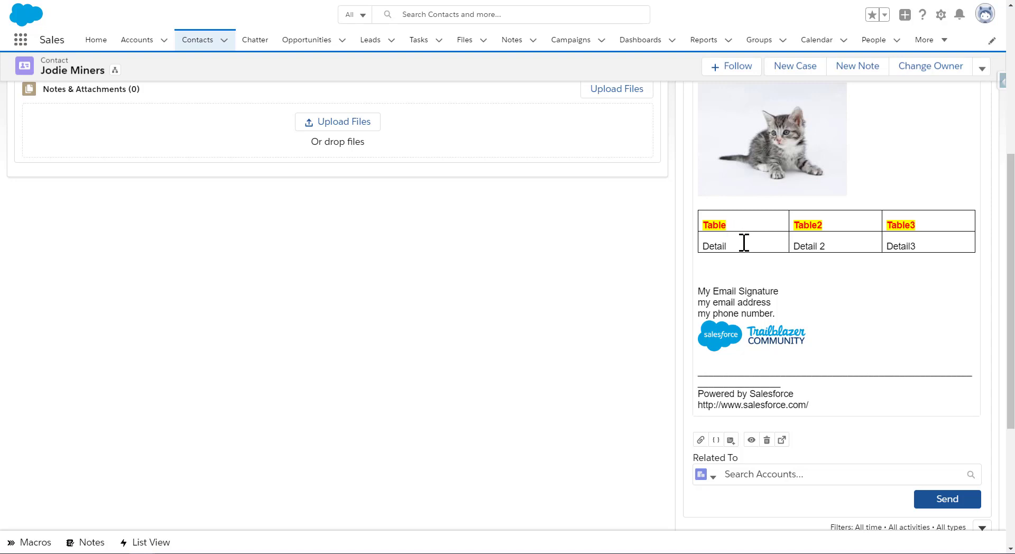
scroll(743, 242, "up", 2)
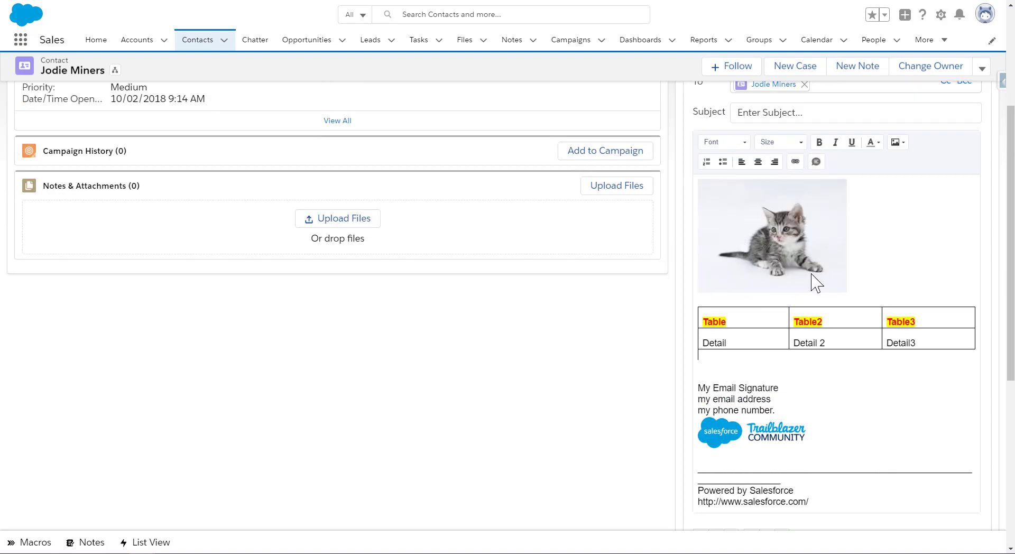
Open the email's file attachment selection, look through Related Files, and cancel without choosing a file
scroll(814, 280, "up", 2)
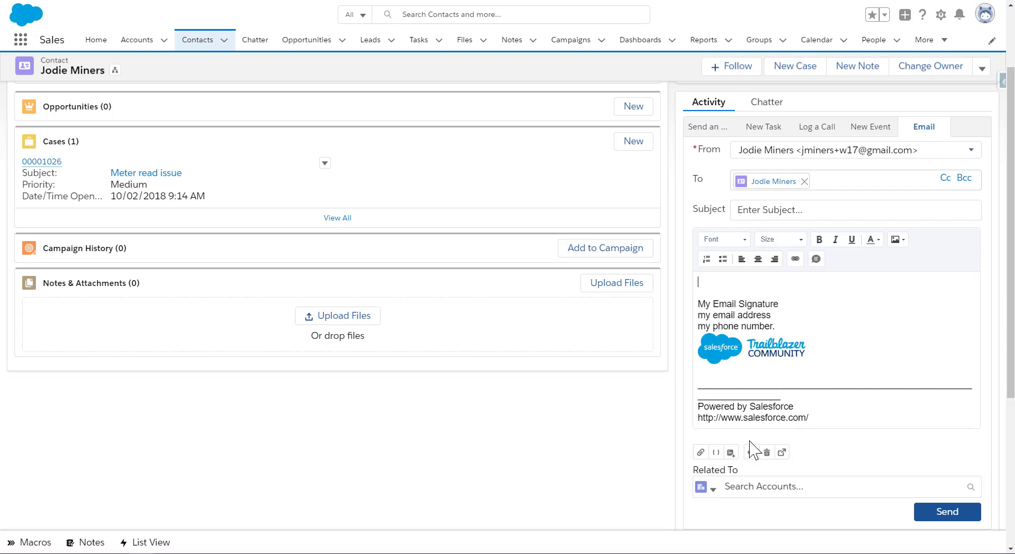
left_click(734, 280)
left_click(701, 453)
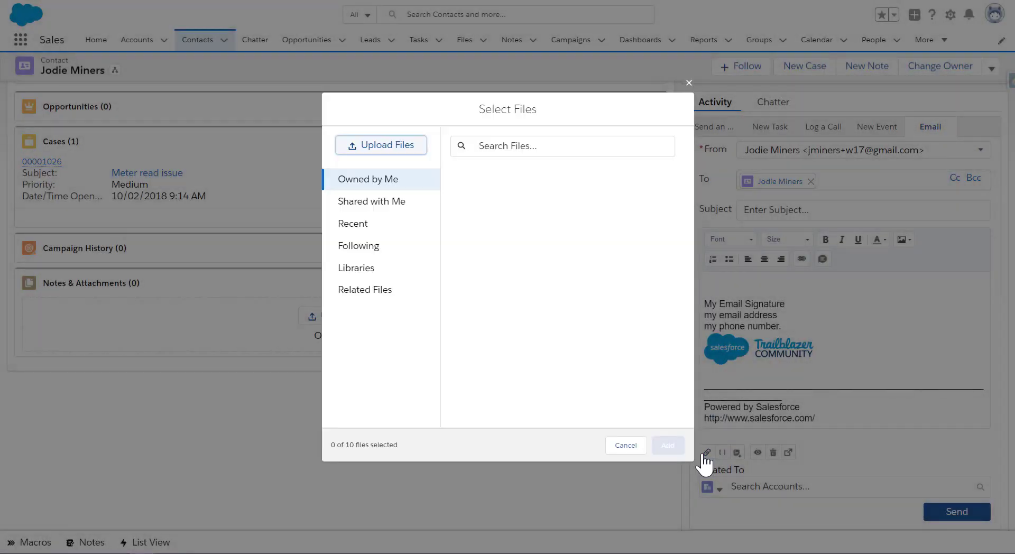
left_click(381, 292)
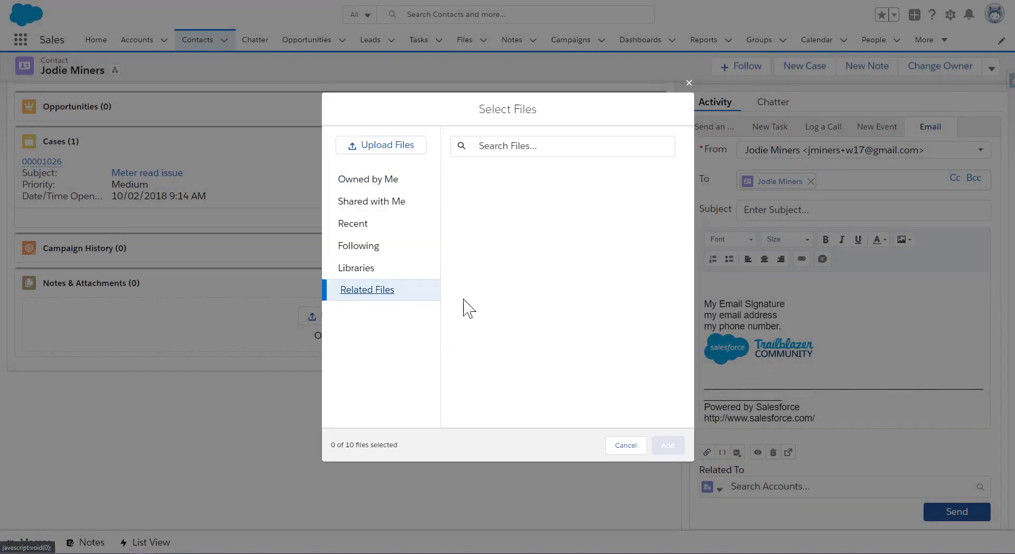
left_click(627, 446)
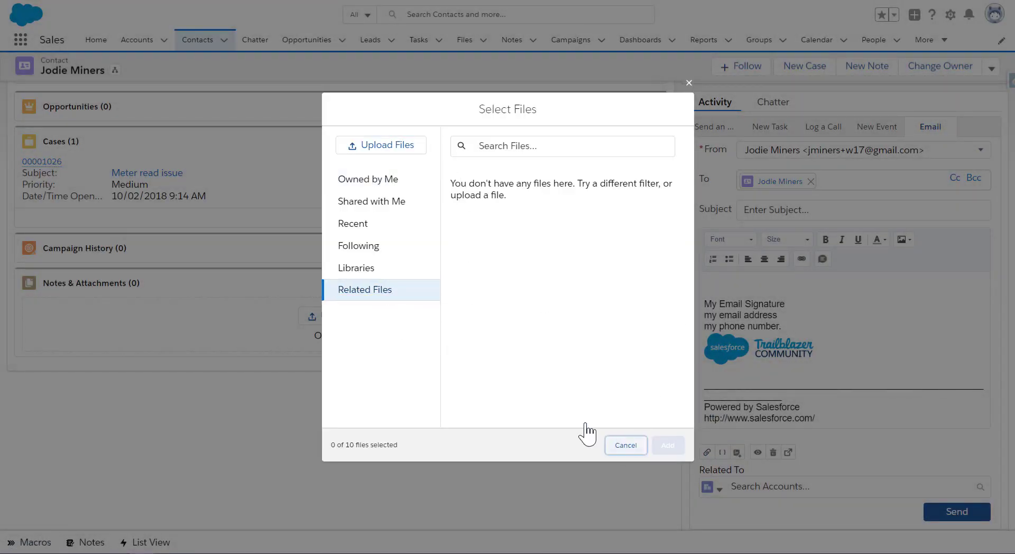
Upload Kitten2.jpg to the contact's Notes & Attachments
left_click(353, 315)
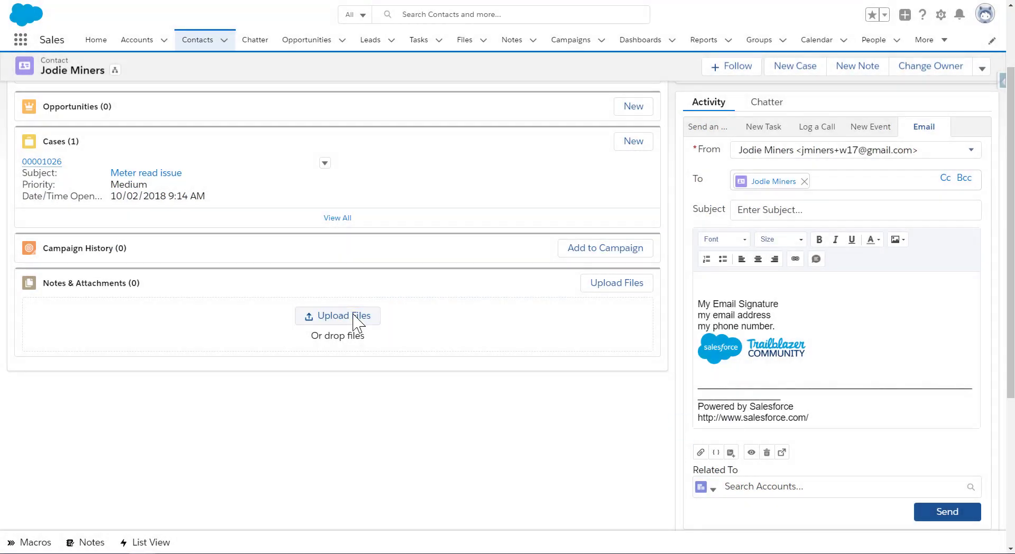
left_click(154, 96)
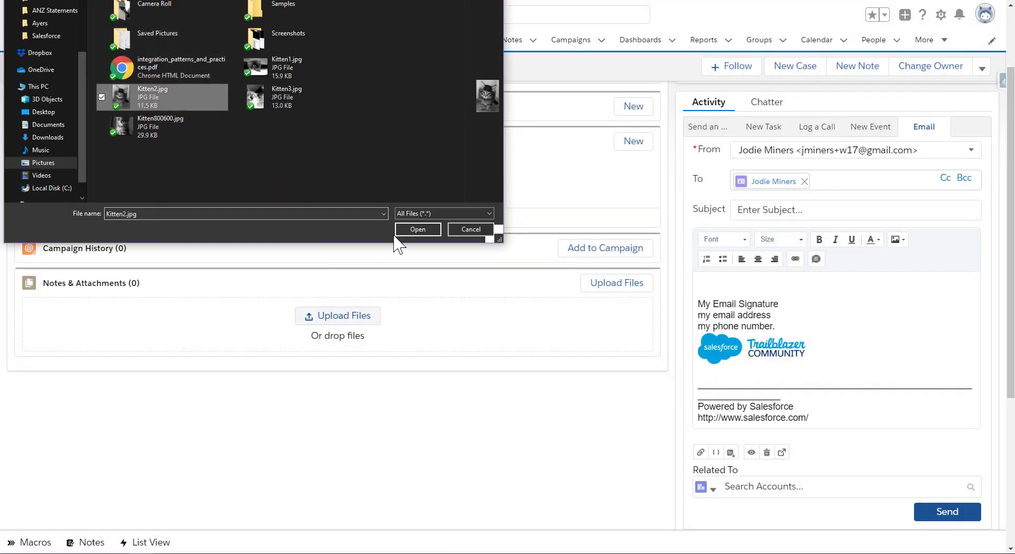
left_click(407, 229)
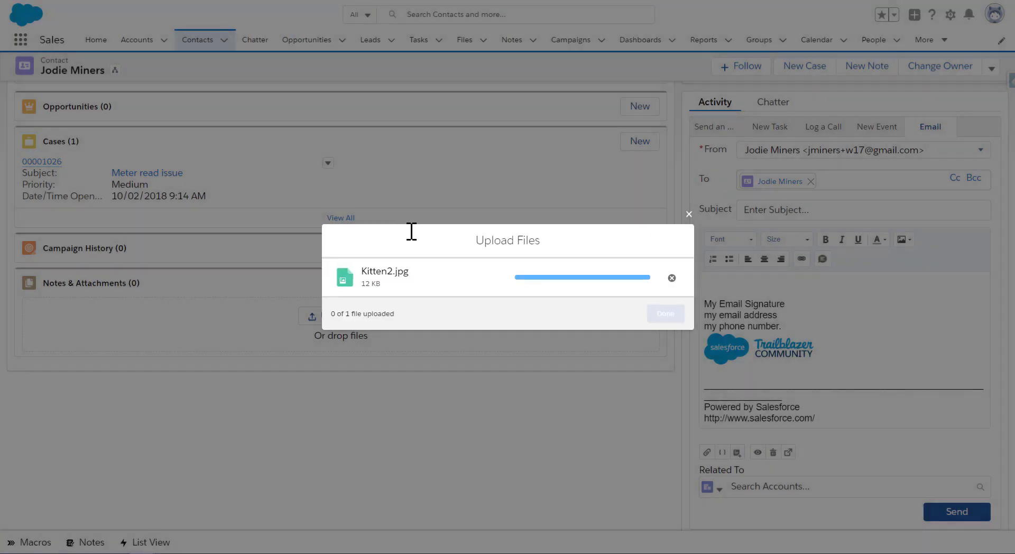
left_click(667, 316)
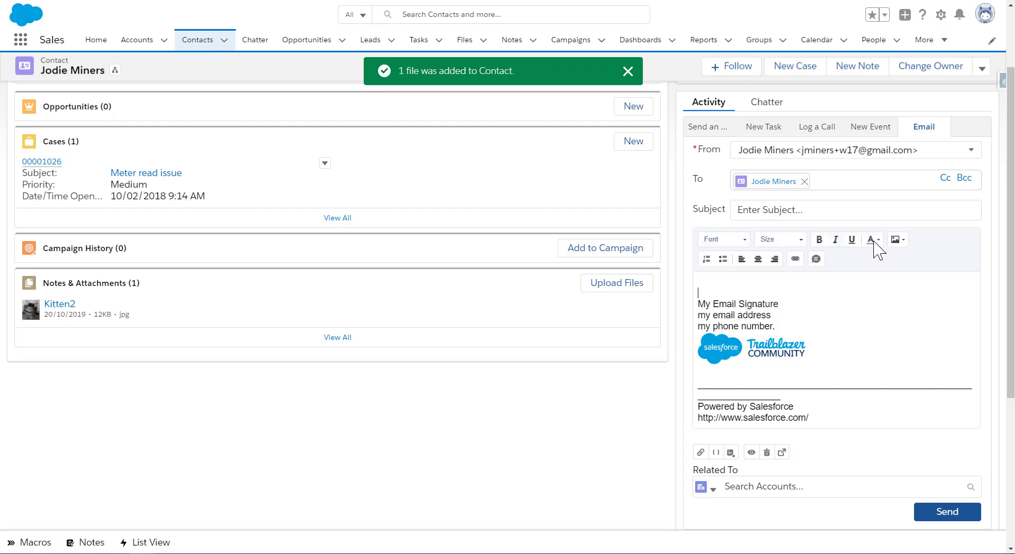
Attach the Kitten2 file from the contact's Related Files to the email
left_click(700, 452)
left_click(350, 292)
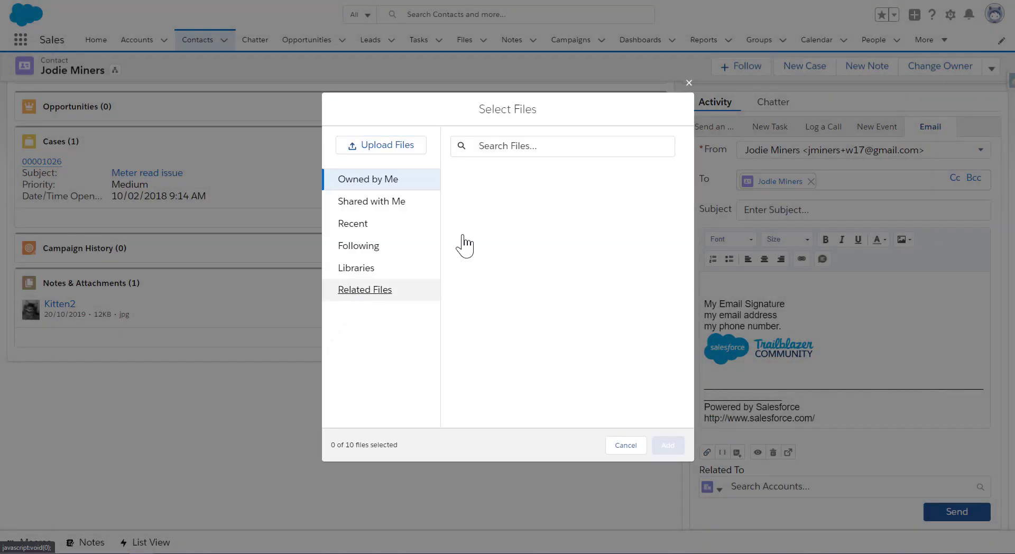
left_click(455, 182)
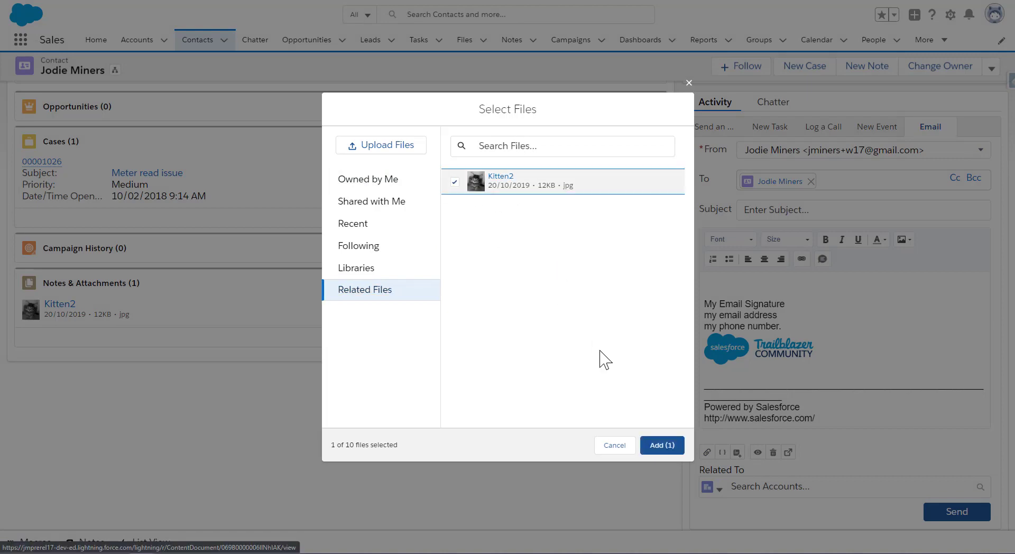
left_click(649, 445)
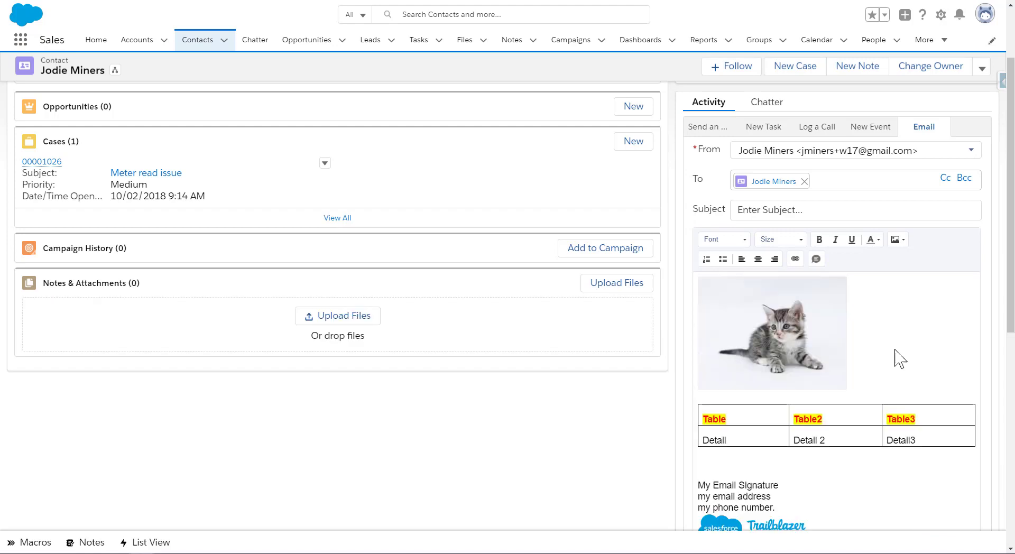
Review the email from its header through the pasted picture, table and signature to the sending options
scroll(867, 209, "down", 5)
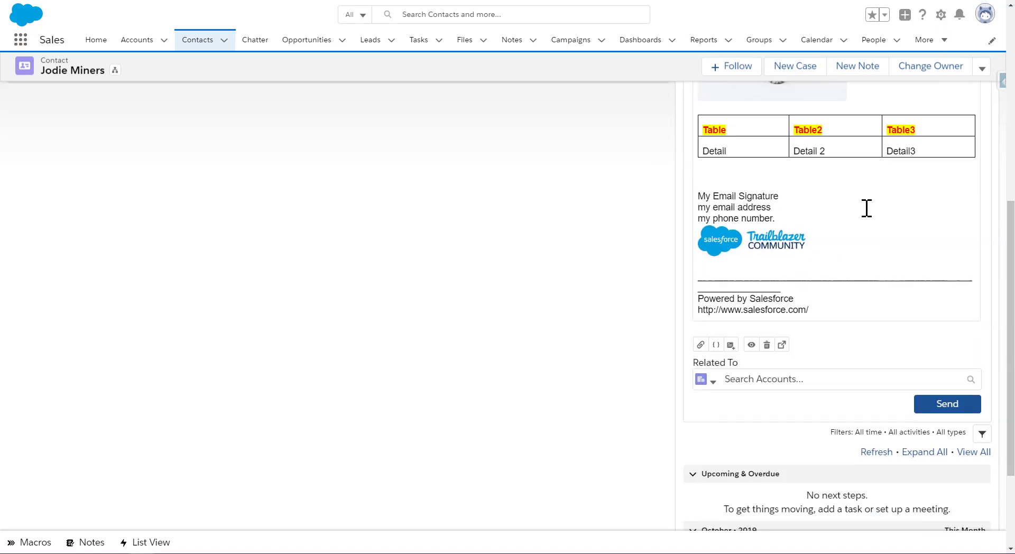
scroll(867, 209, "up", 4)
scroll(867, 209, "up", 2)
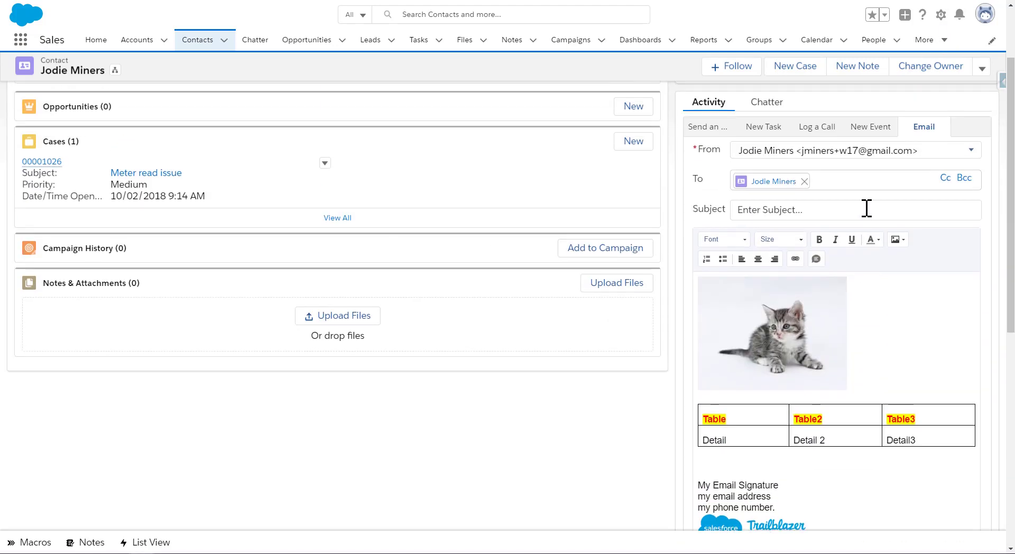
scroll(867, 208, "down", 2)
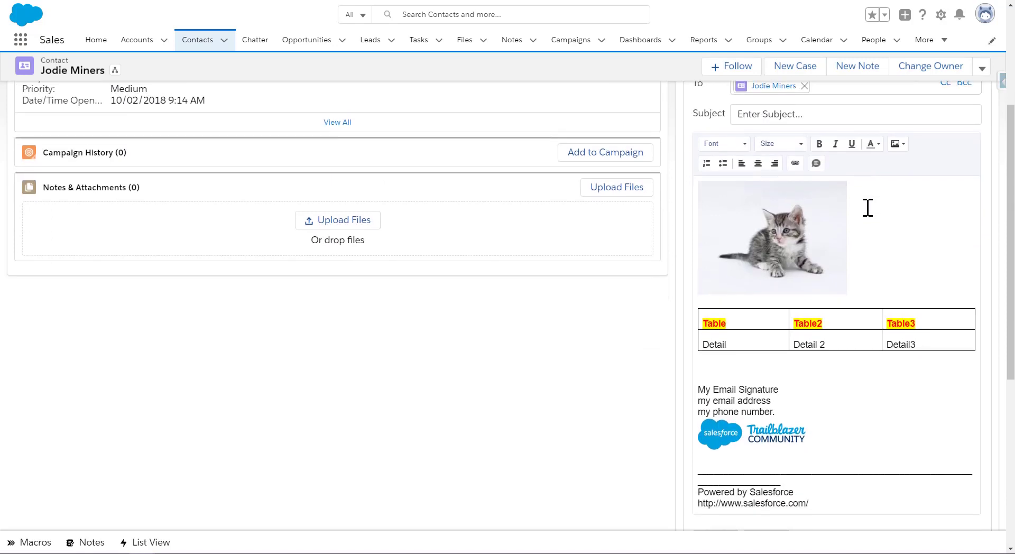
scroll(866, 207, "up", 2)
scroll(867, 208, "down", 2)
scroll(868, 207, "down", 6)
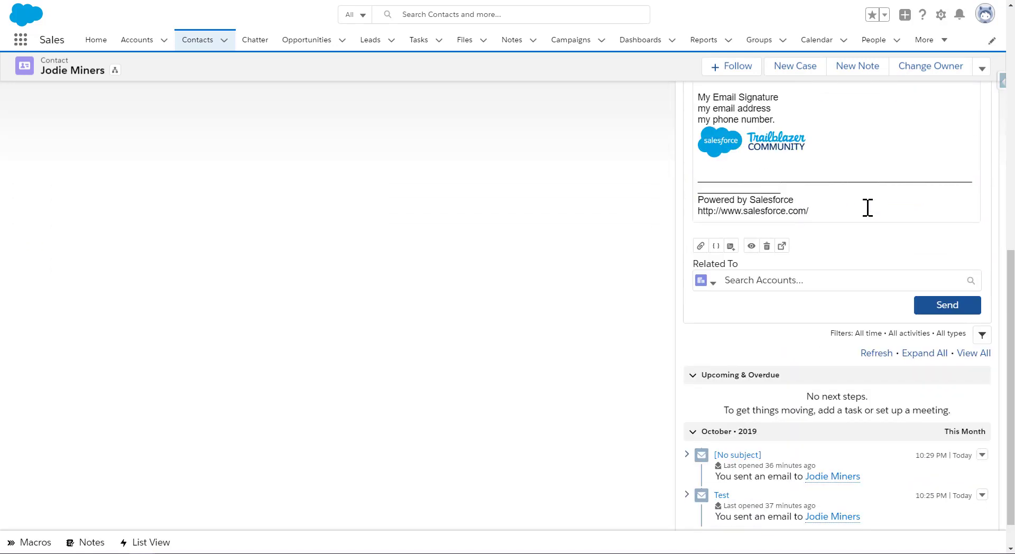
Pop the email out into a separate composer, switch it between maximized and docked size, and close it
scroll(809, 260, "up", 2)
left_click(782, 343)
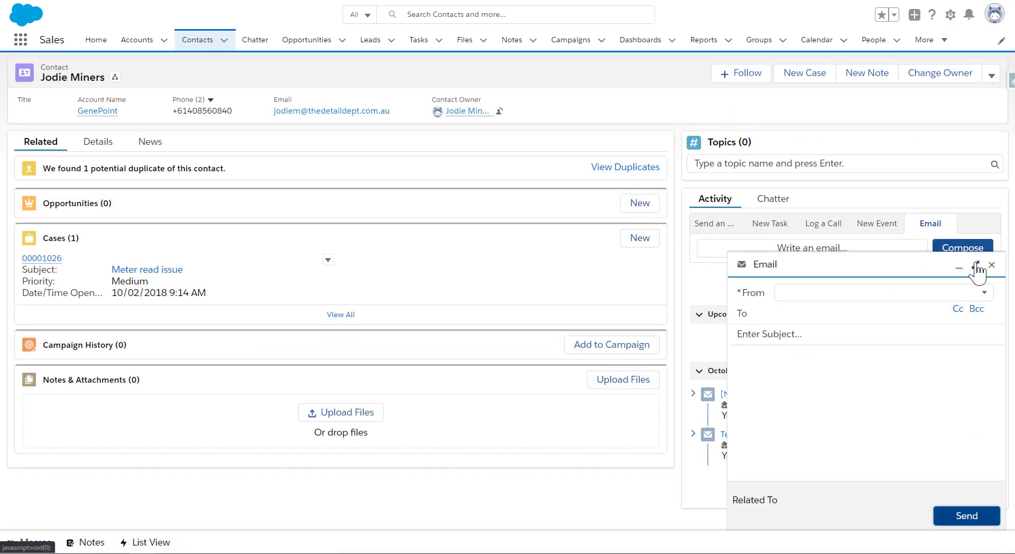
left_click(976, 265)
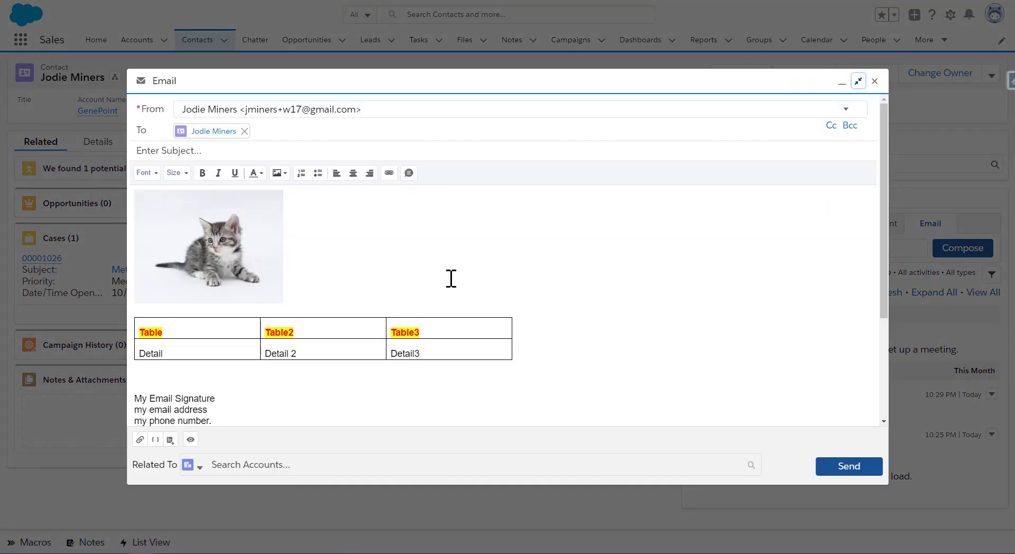
left_click(858, 81)
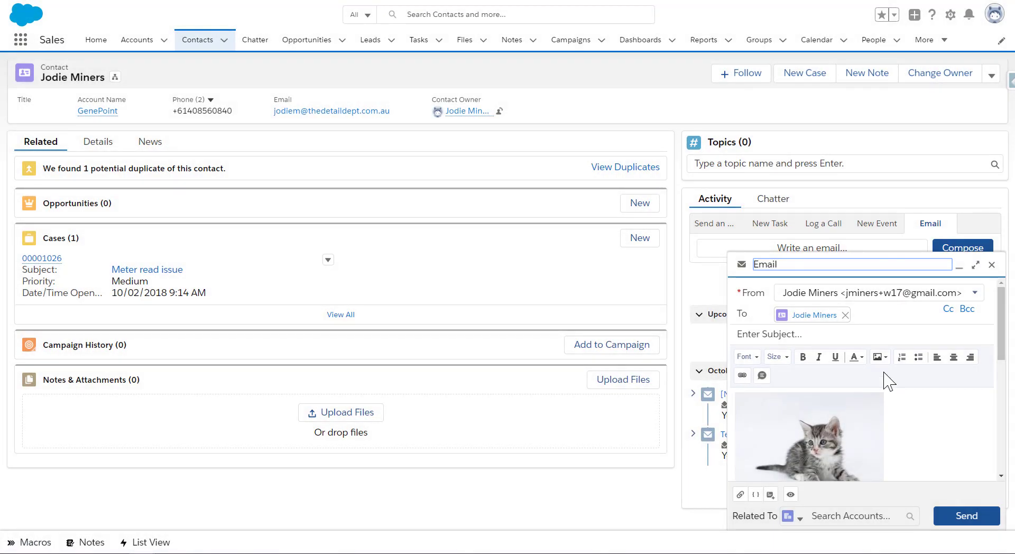
left_click(976, 265)
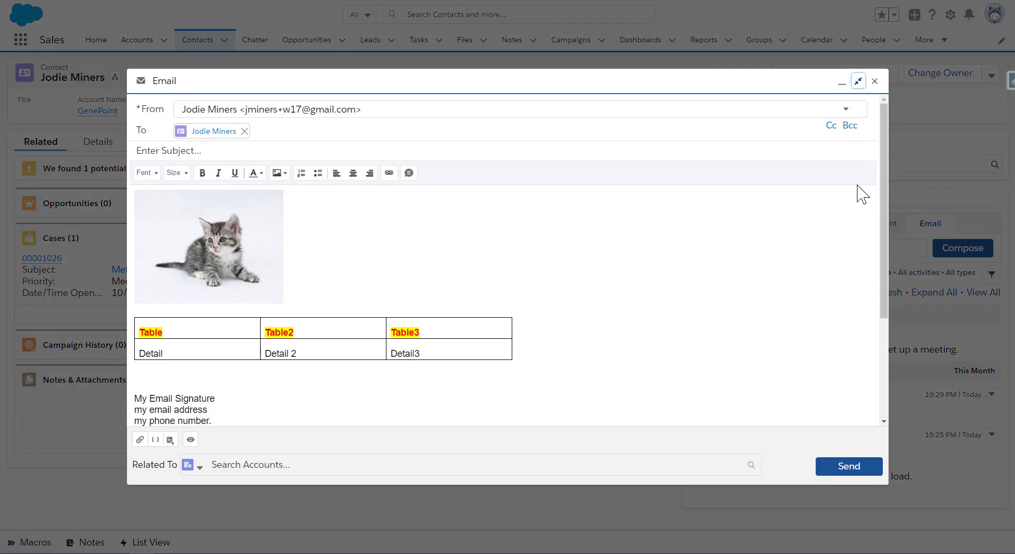
left_click(858, 81)
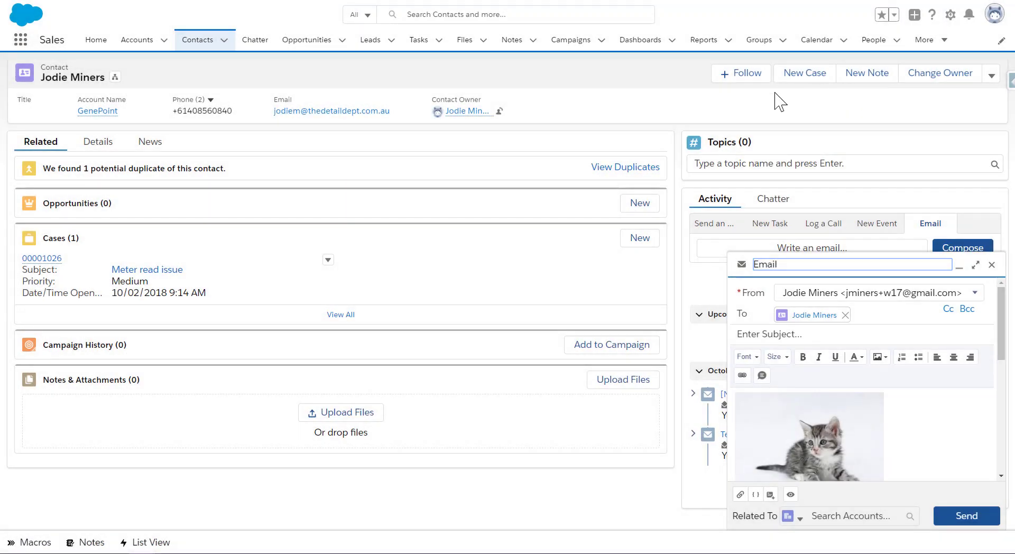
left_click(992, 265)
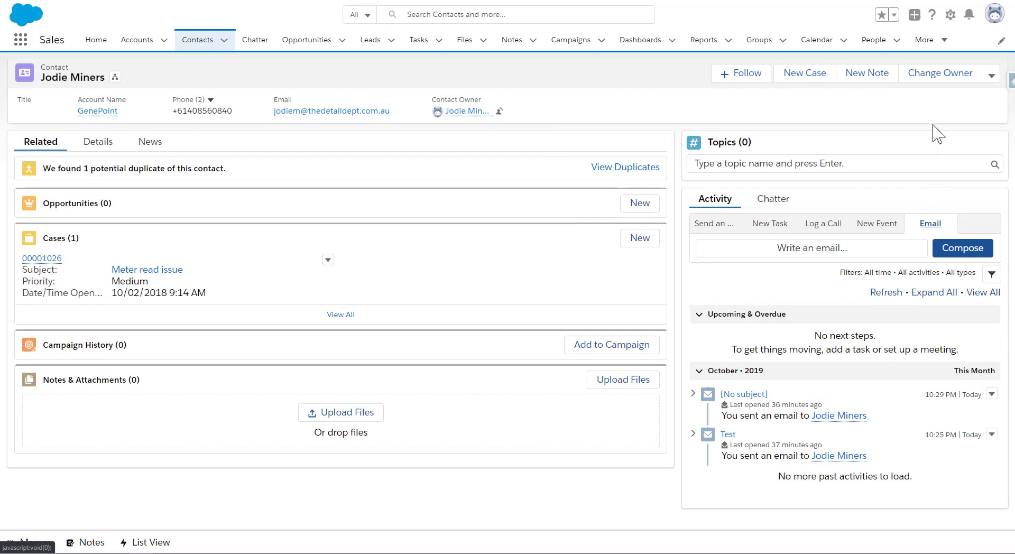